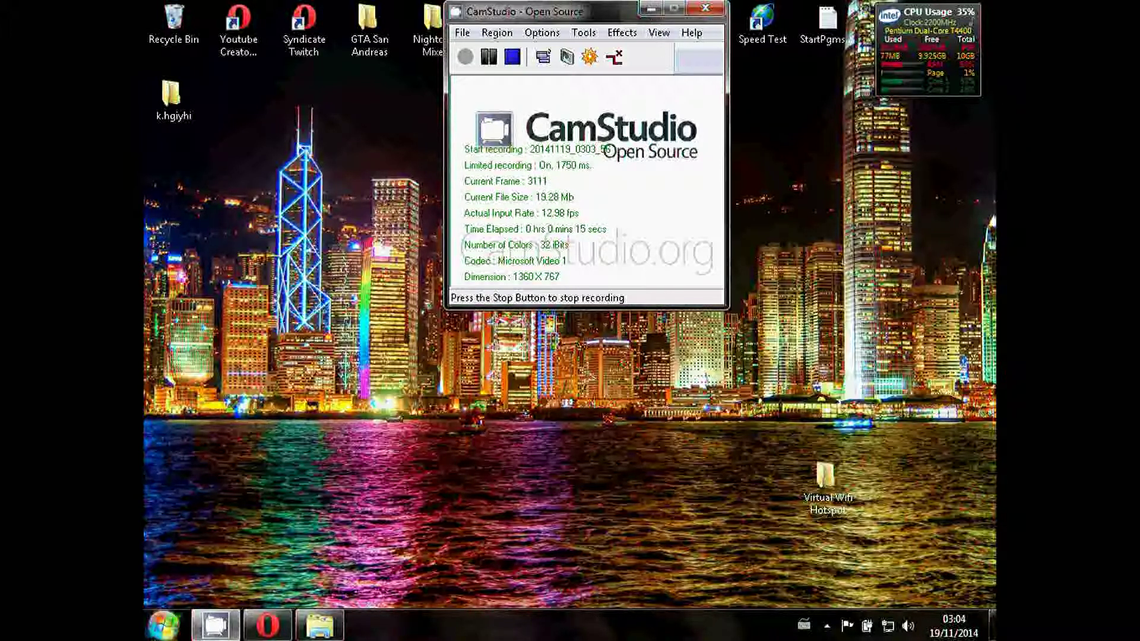
# - Google 'Microsoft Research Virtual WiFi' in Opera, open the first result's download page, then close Opera
pyautogui.moveTo(267, 625)
pyautogui.click(272, 560)
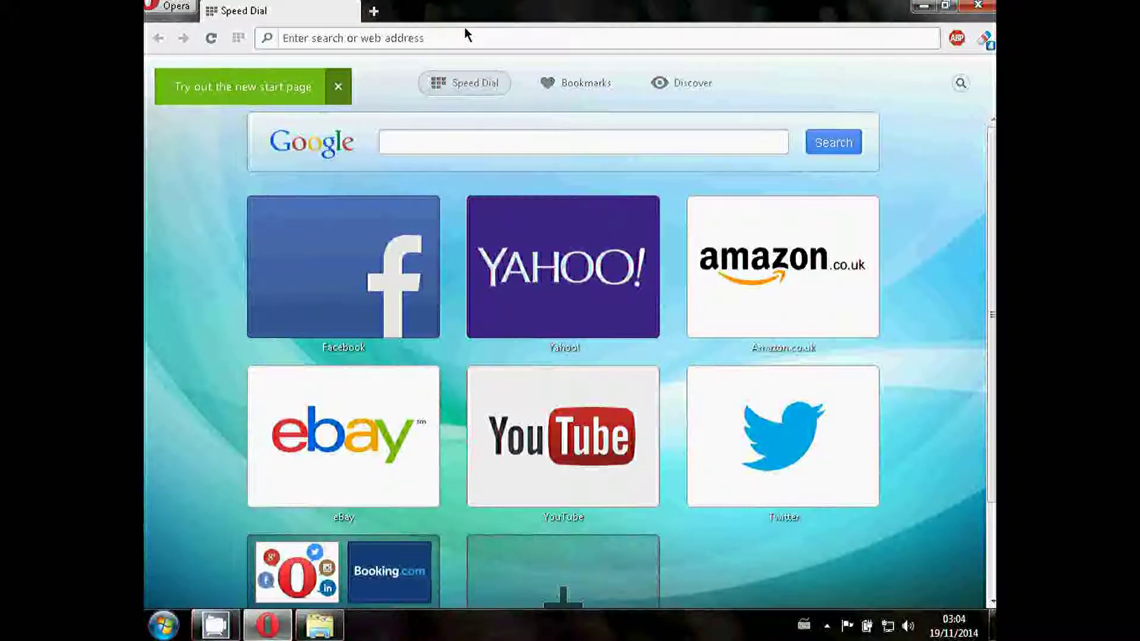
pyautogui.write('Microsoft Research Virtual WiFi')
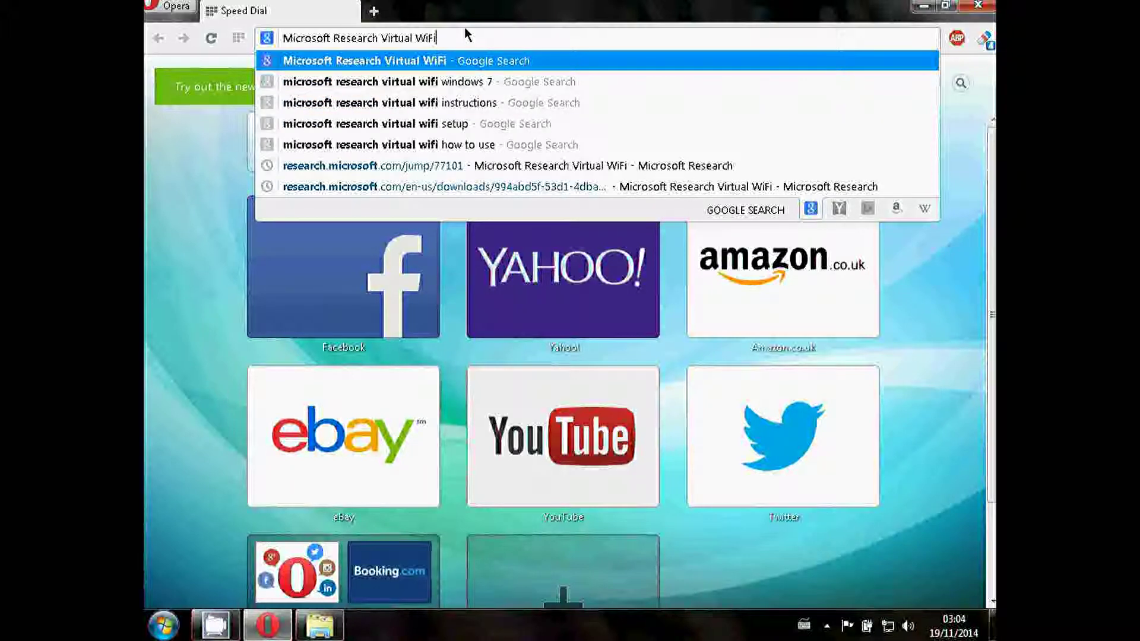
pyautogui.press('Return')
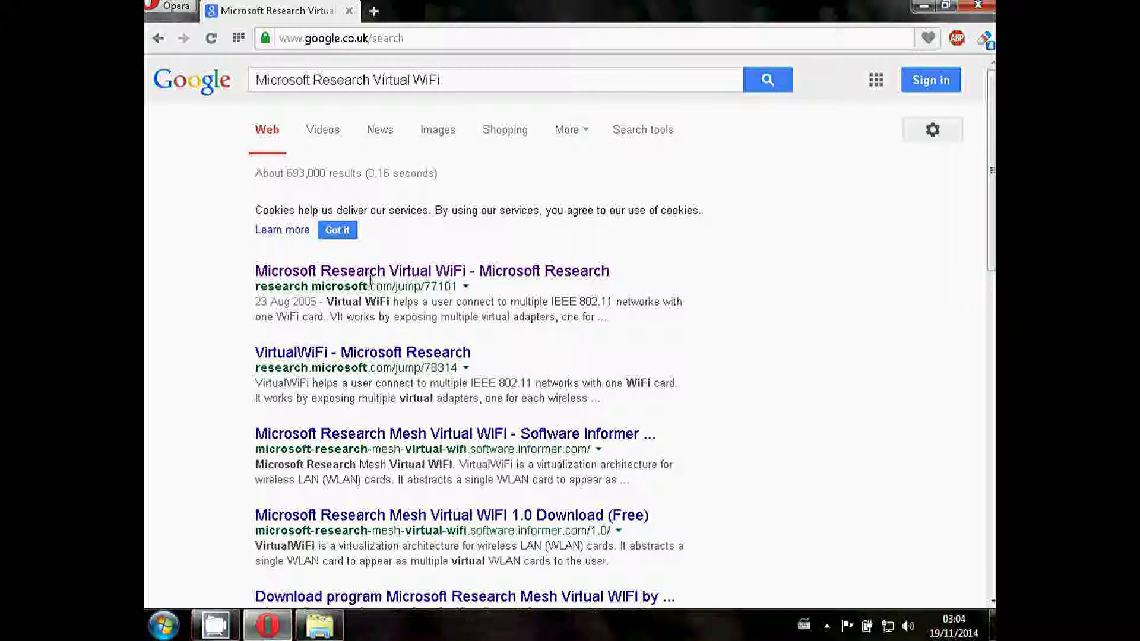
pyautogui.click(370, 279)
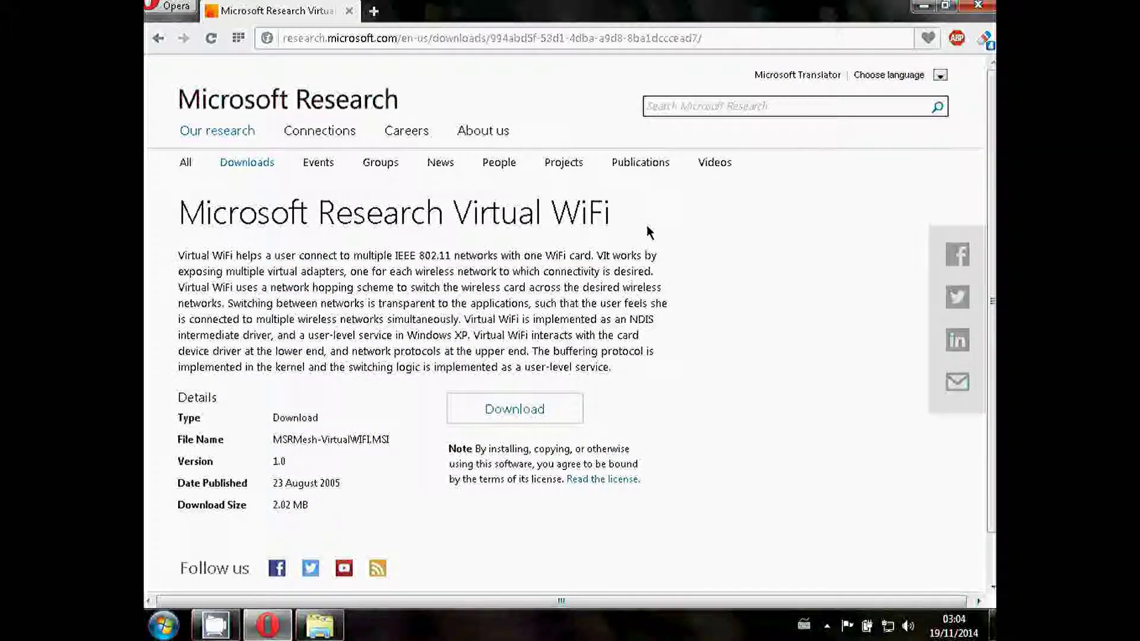
pyautogui.click(978, 8)
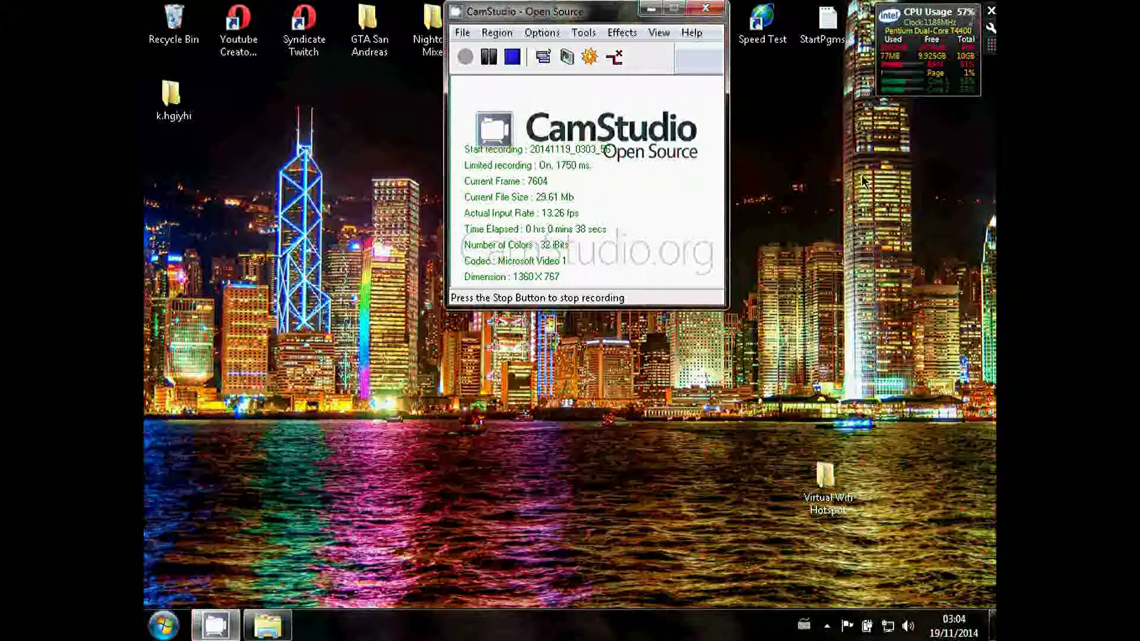
# - Open the Virtual Wifi Hotspot desktop folder and bring up the context menu for On.bat
pyautogui.doubleClick(832, 490)
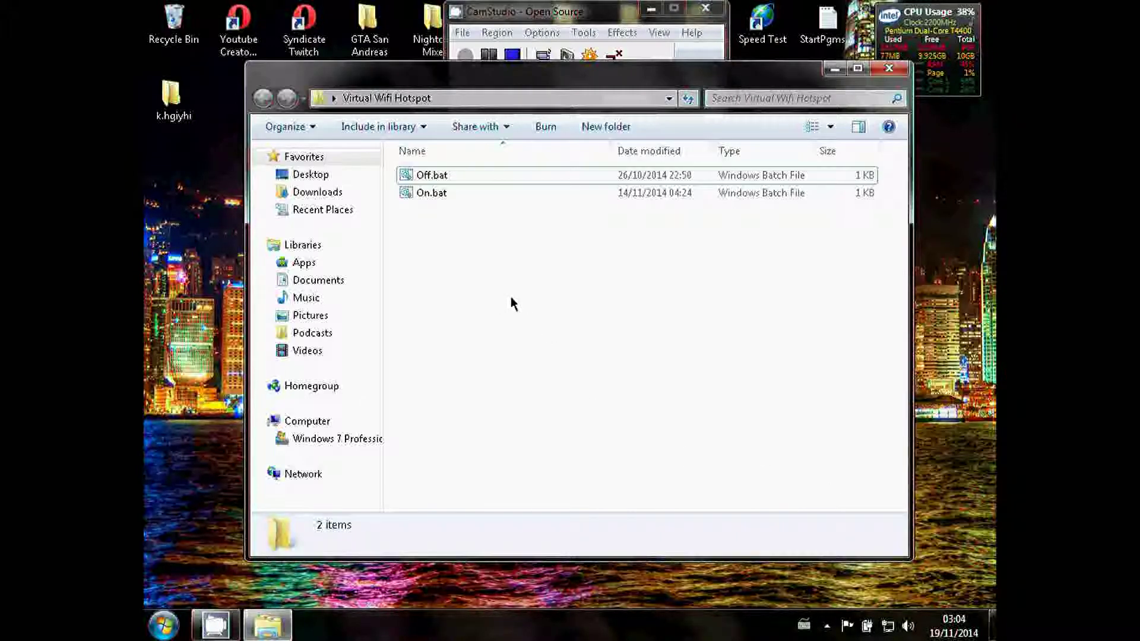
pyautogui.click(432, 192)
pyautogui.moveTo(438, 248); pyautogui.dragTo(472, 219)
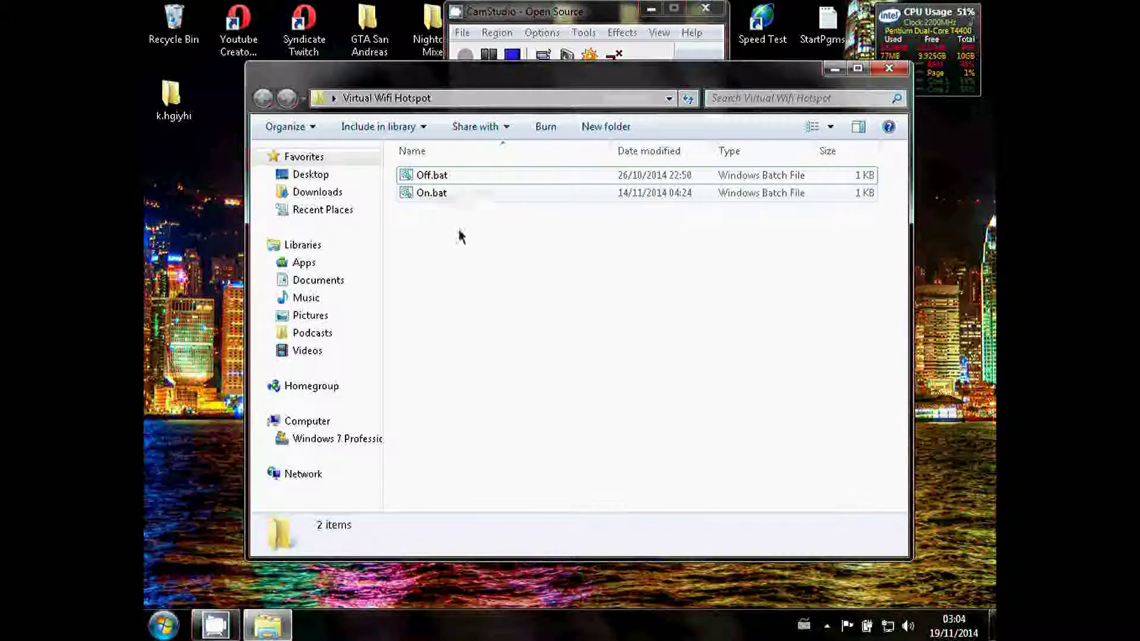
pyautogui.click(447, 191)
pyautogui.rightClick(447, 193)
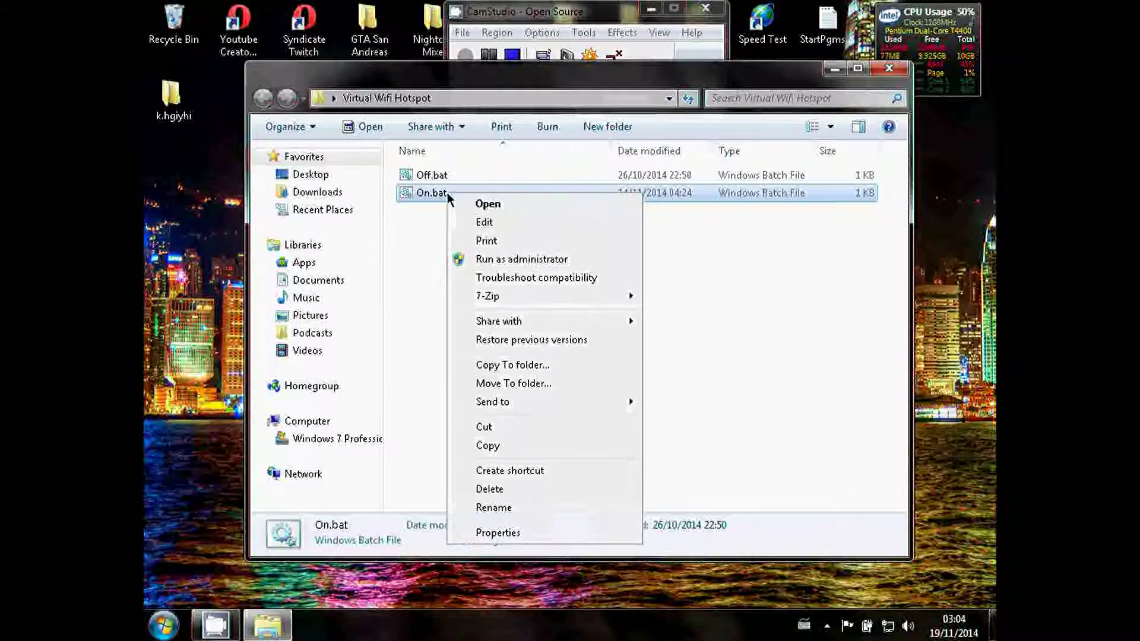
# - Open On.bat in Notepad and review its testnet ssid and key settings
pyautogui.click(484, 223)
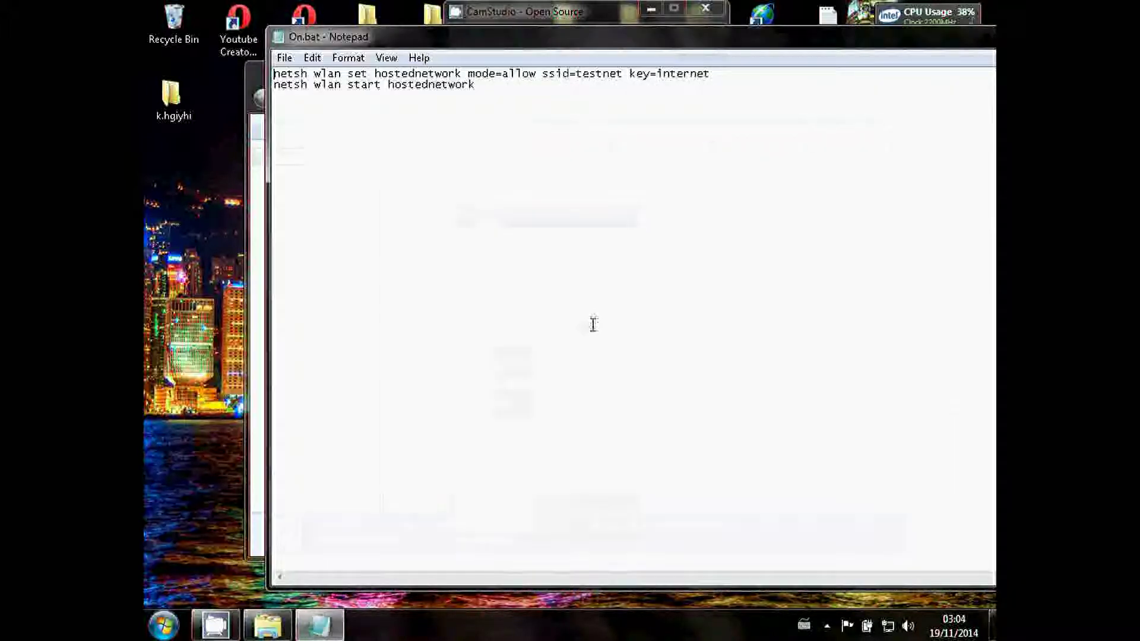
pyautogui.moveTo(582, 42); pyautogui.dragTo(542, 32)
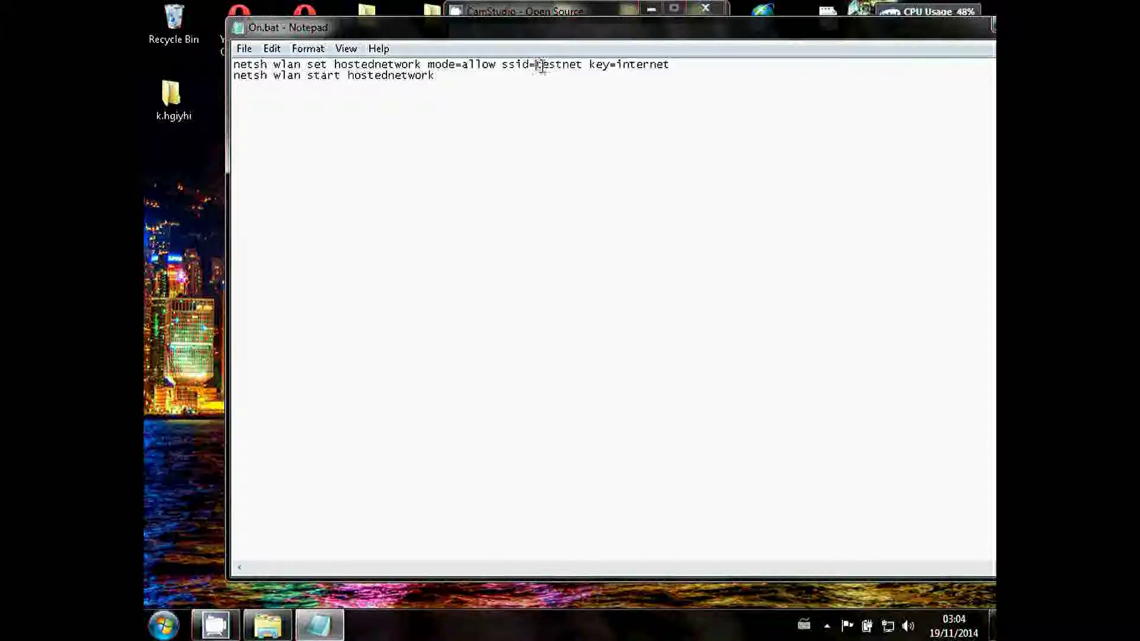
pyautogui.moveTo(541, 66); pyautogui.dragTo(663, 64)
pyautogui.click(652, 70)
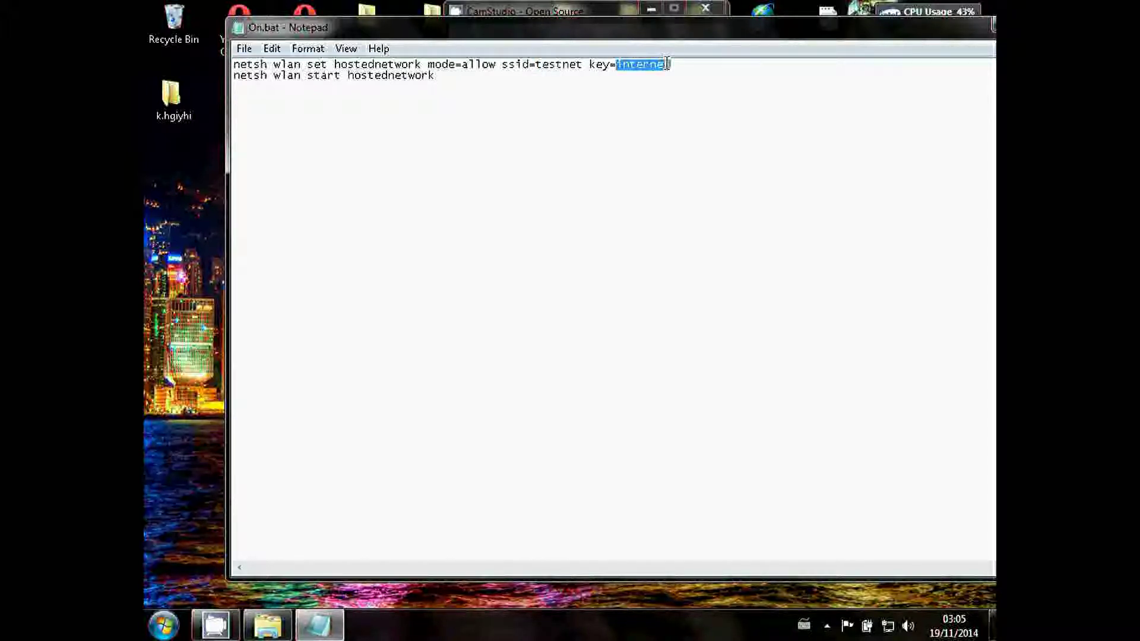
pyautogui.click(710, 128)
pyautogui.click(561, 62)
pyautogui.moveTo(697, 29); pyautogui.dragTo(642, 29)
# - Save On.bat and close Notepad
pyautogui.click(188, 49)
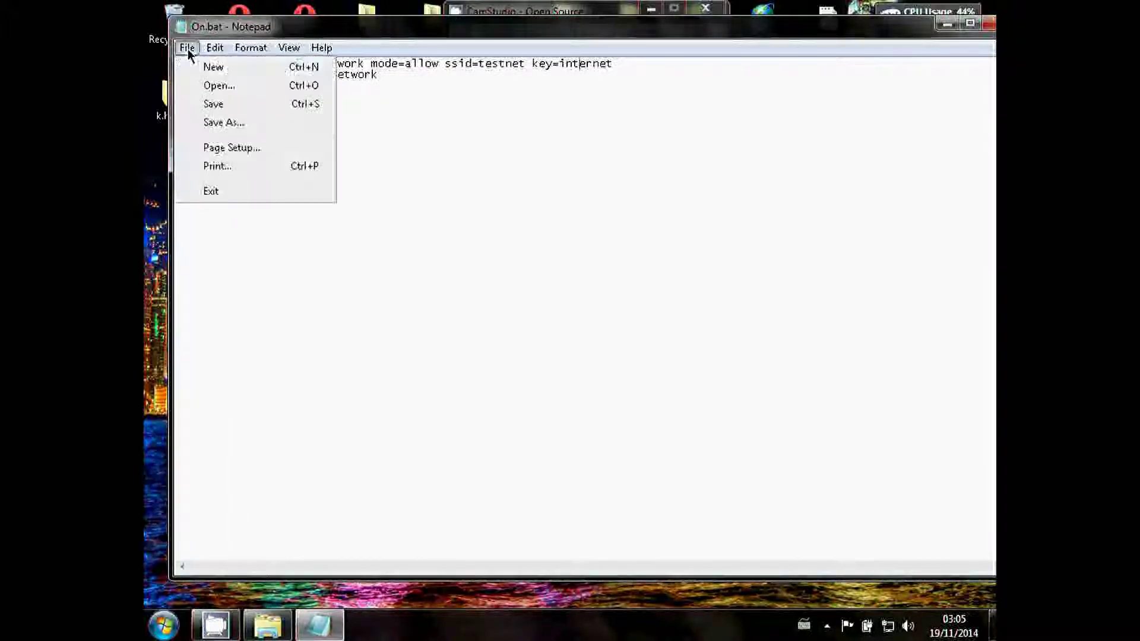
pyautogui.click(212, 105)
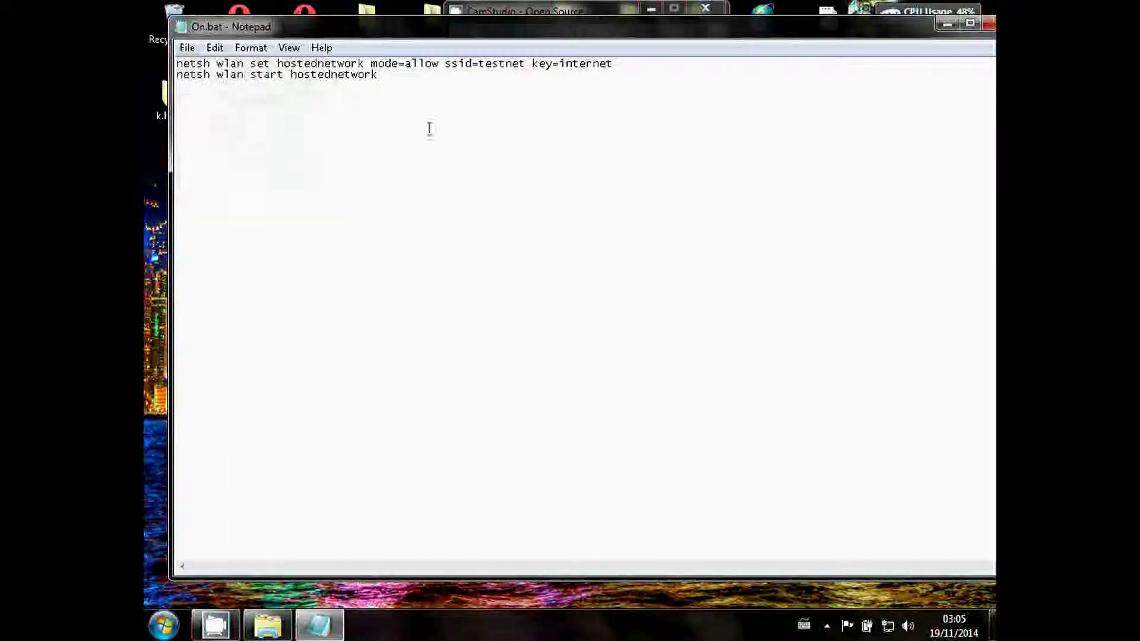
pyautogui.click(990, 27)
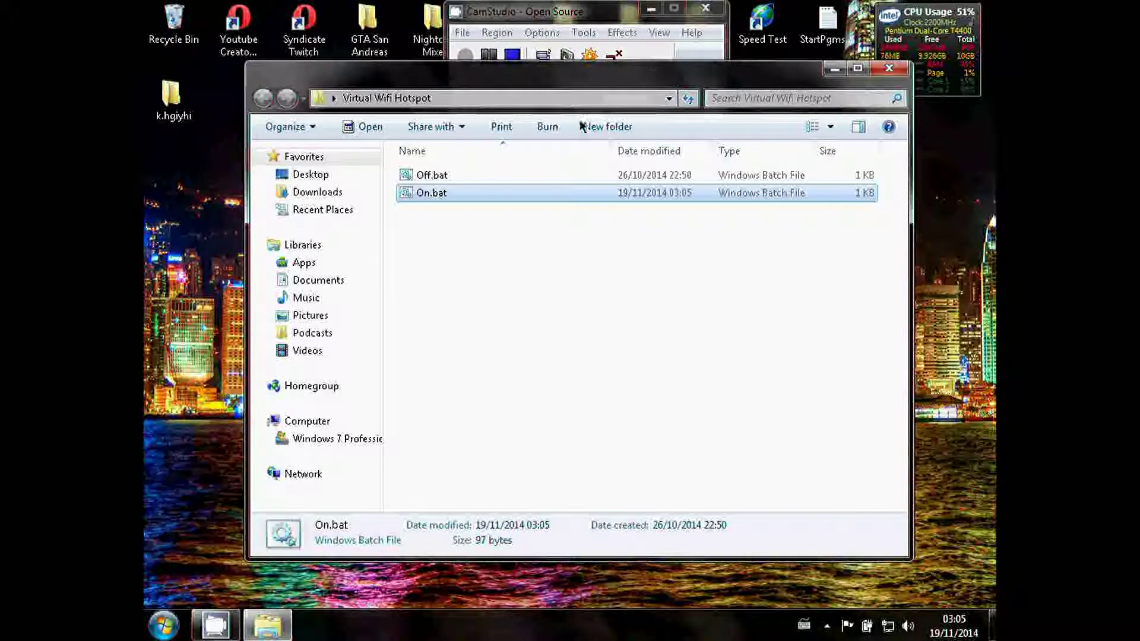
# - Run On.bat as administrator, check the tray network list, and close the Virtual Wifi Hotspot folder
pyautogui.rightClick(532, 198)
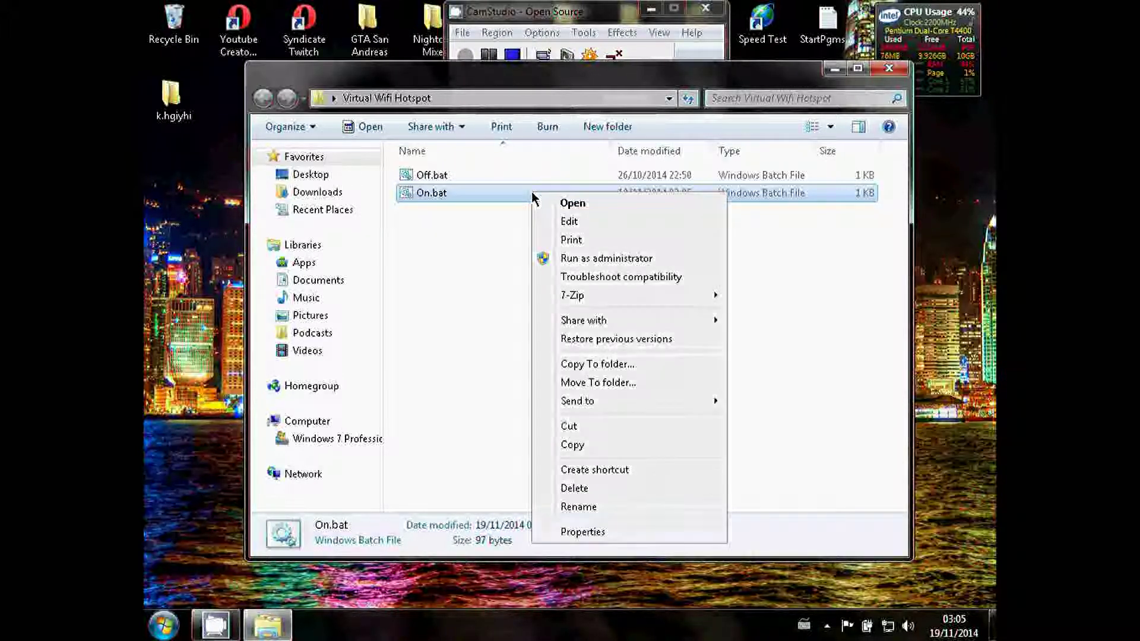
pyautogui.click(587, 259)
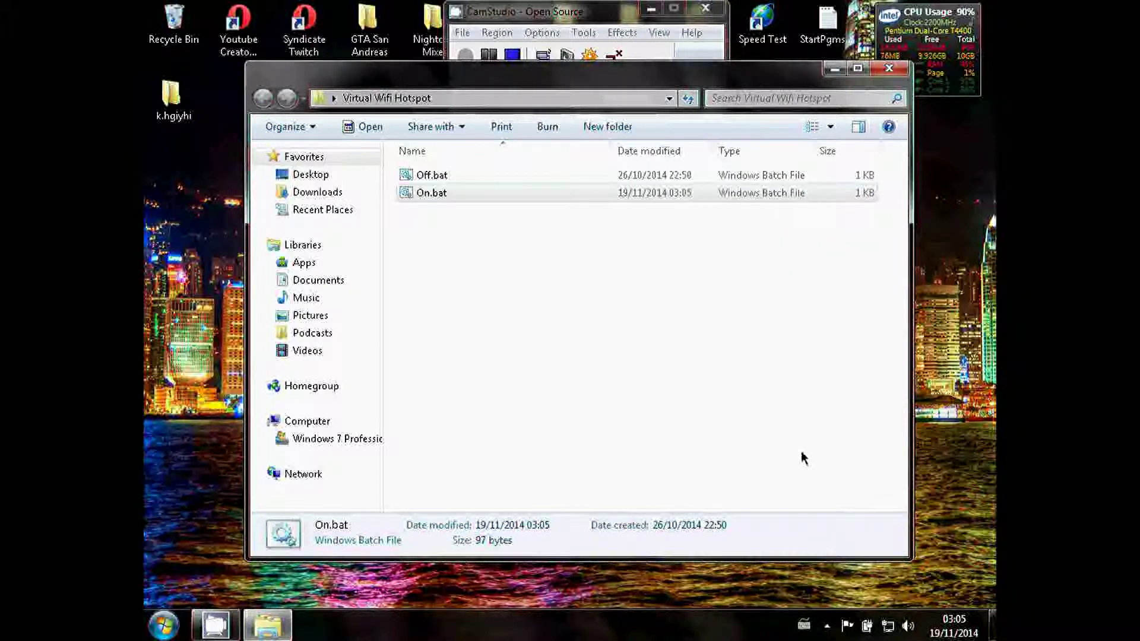
pyautogui.moveTo(884, 633)
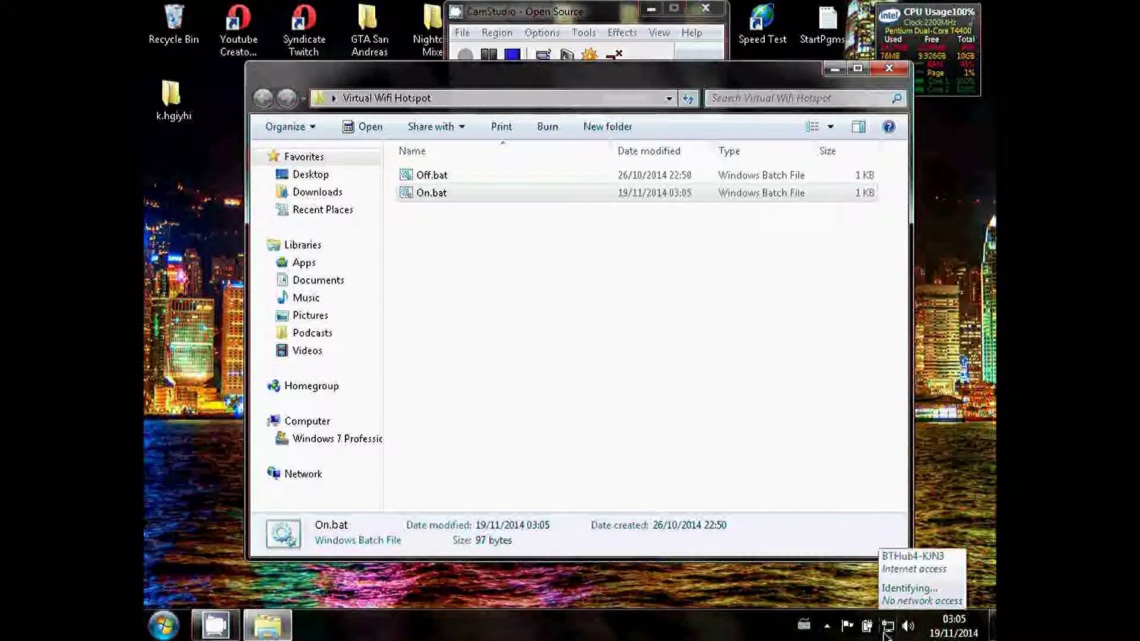
pyautogui.click(887, 630)
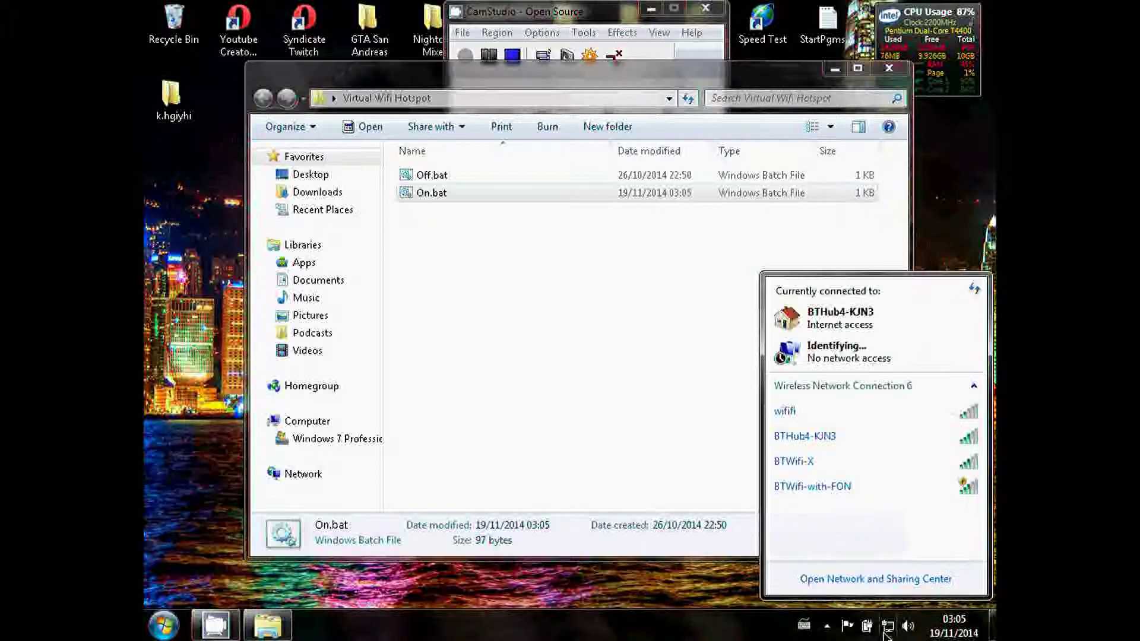
pyautogui.click(688, 348)
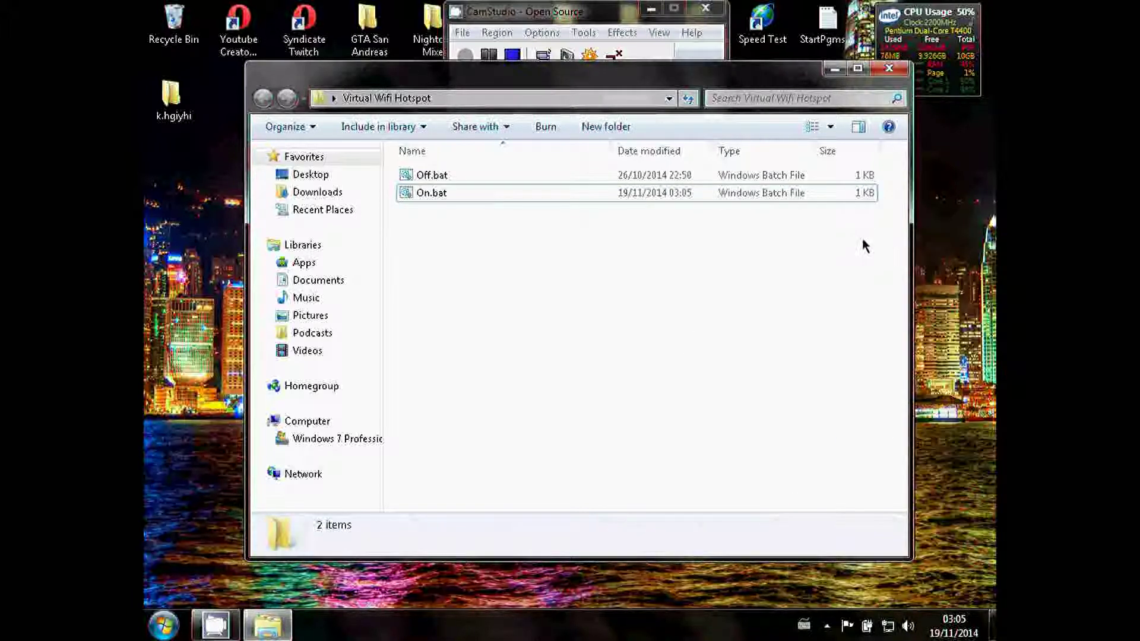
pyautogui.click(887, 66)
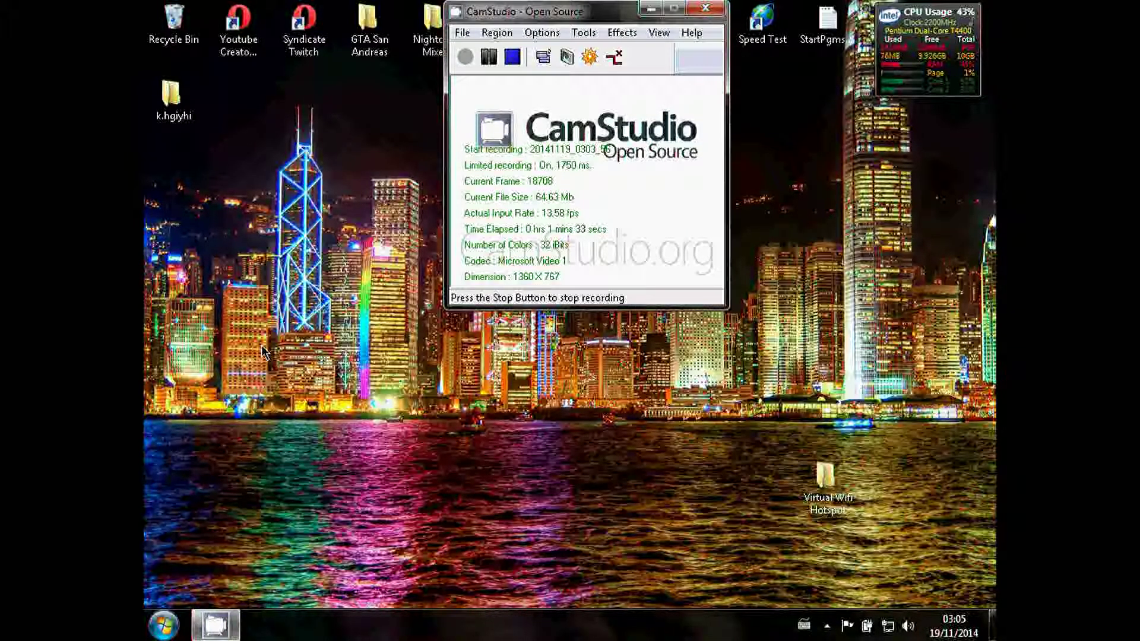
# - Search the Start menu for 'connect', open View network connections, and select Local Area Connection
pyautogui.click(172, 638)
pyautogui.write('co')
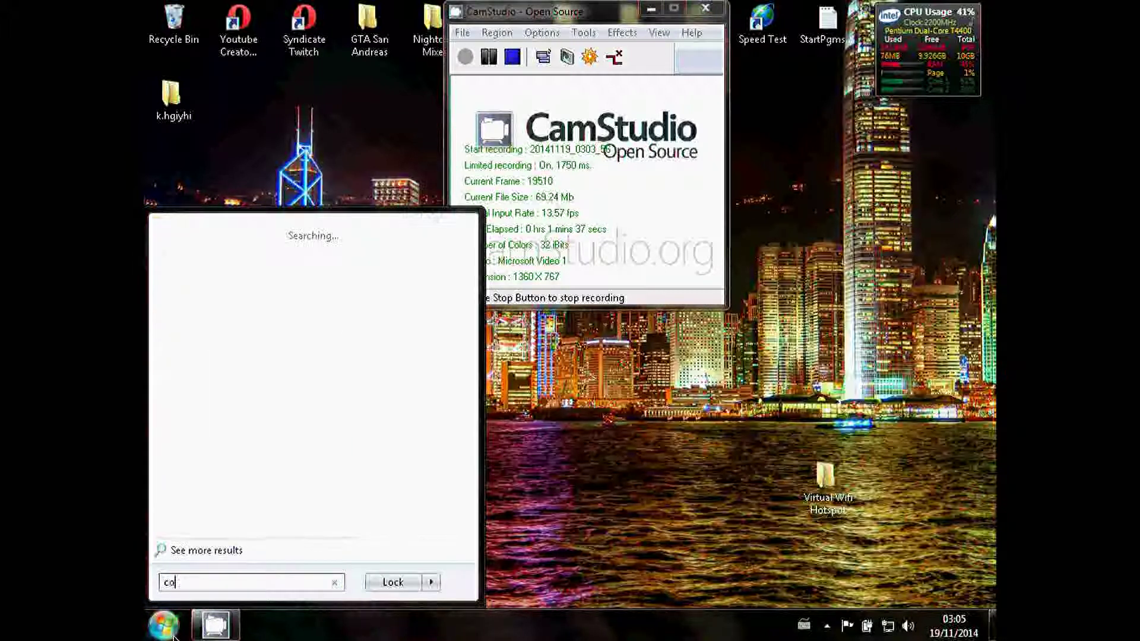
pyautogui.write("nnection'")
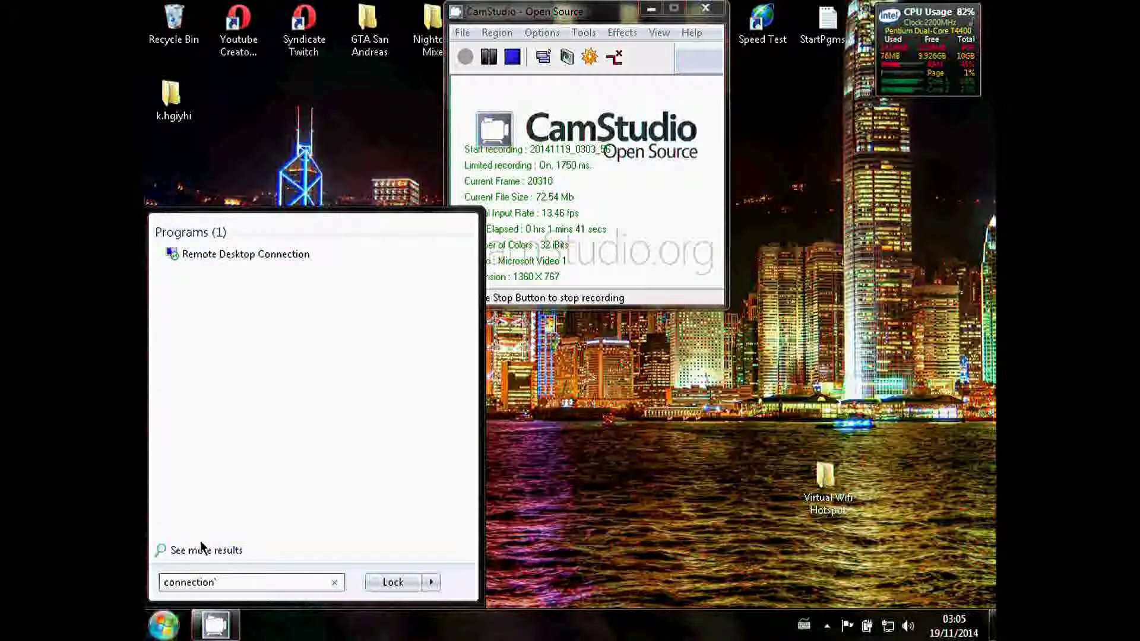
pyautogui.press('BackSpace')
pyautogui.write('s')
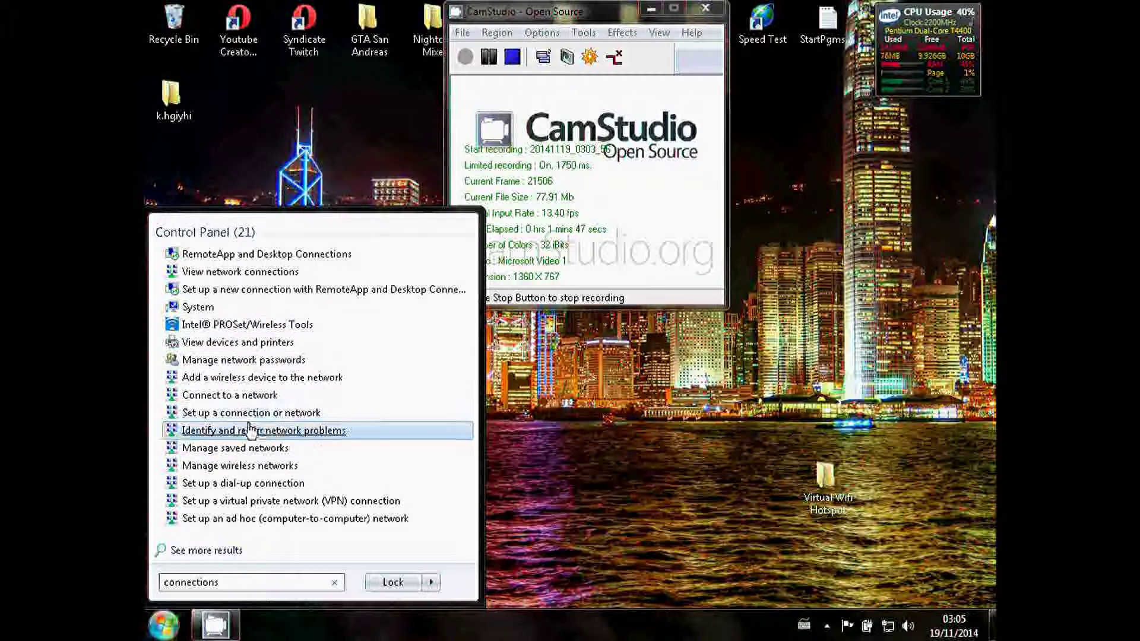
pyautogui.press('BackSpace')
pyautogui.press('BackSpace')
pyautogui.press('BackSpace')
pyautogui.press('BackSpace')
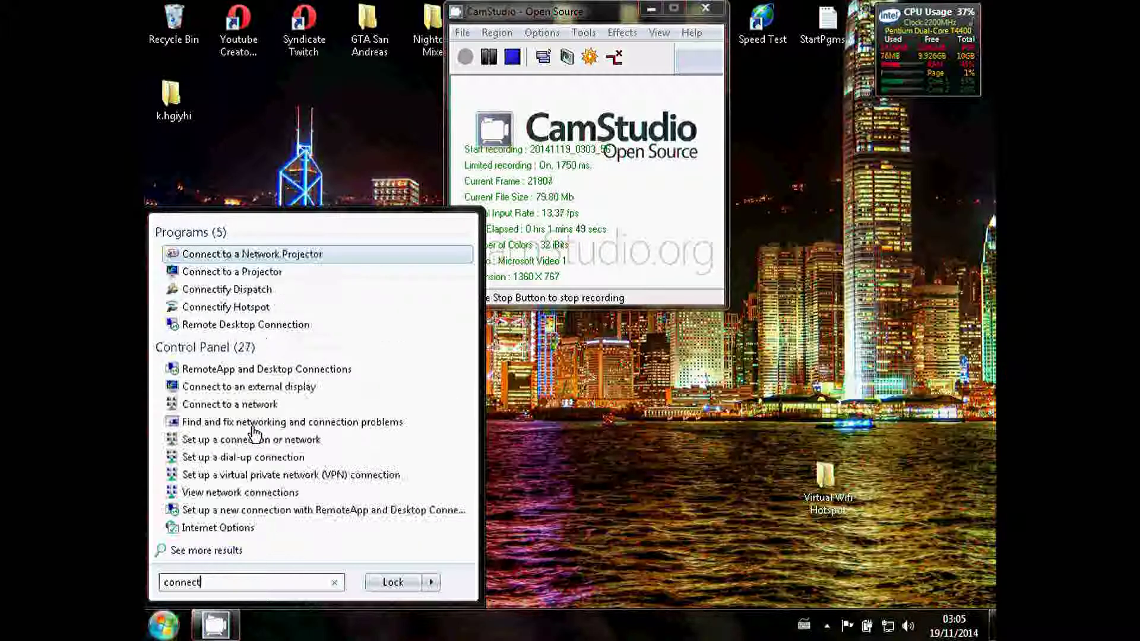
pyautogui.click(230, 493)
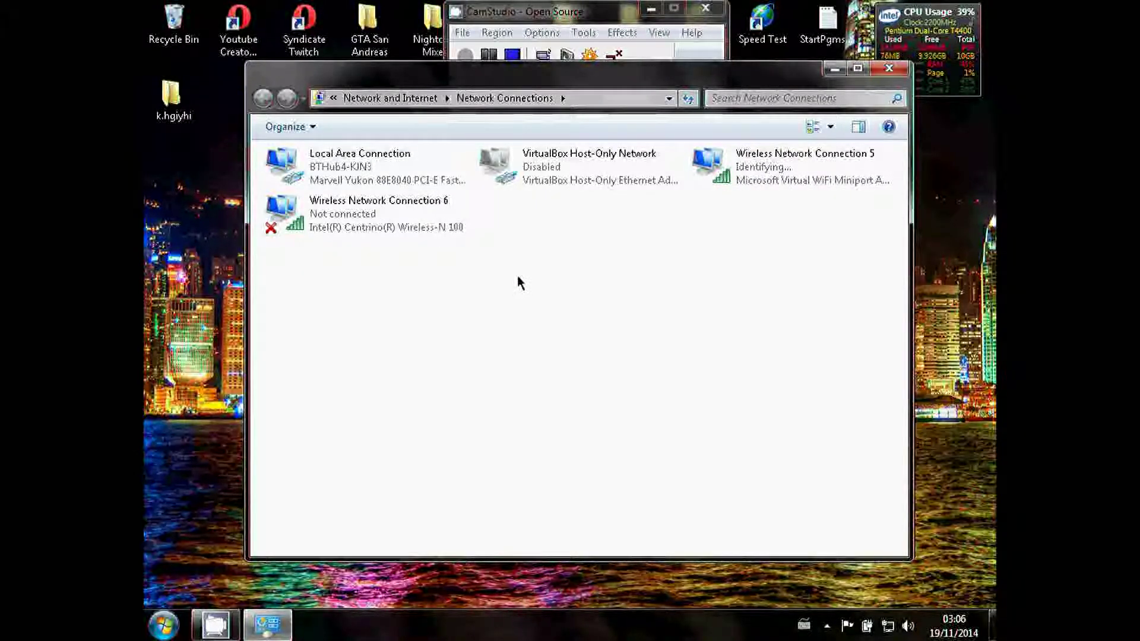
pyautogui.click(356, 169)
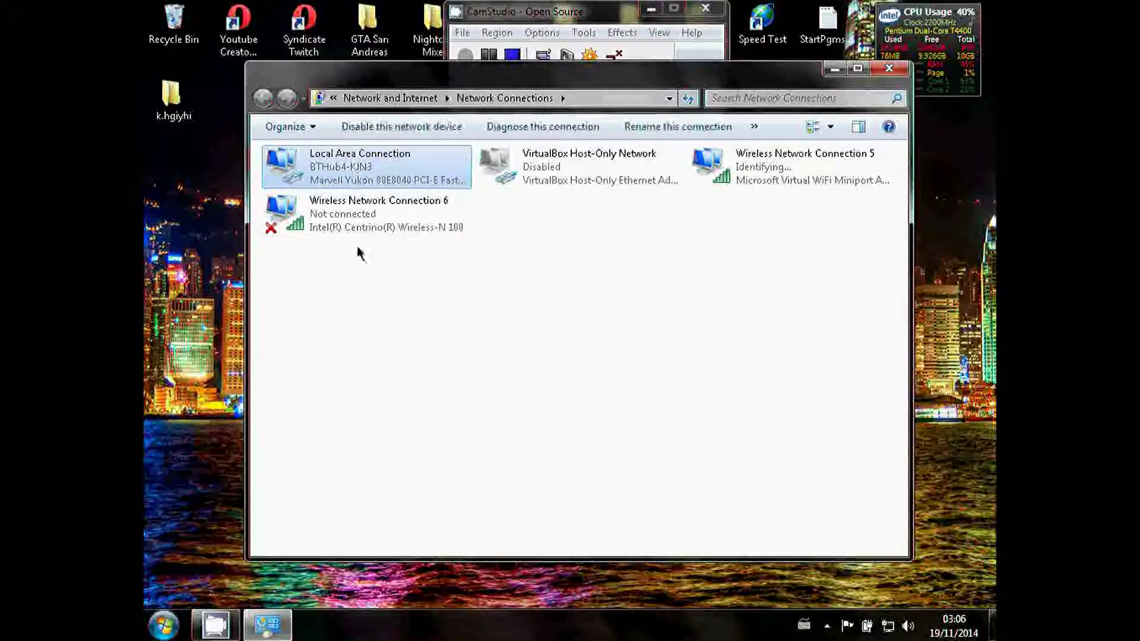
# - Enable Internet Connection Sharing on Local Area Connection, with Wireless Network Connection 5 as home network
pyautogui.rightClick(399, 175)
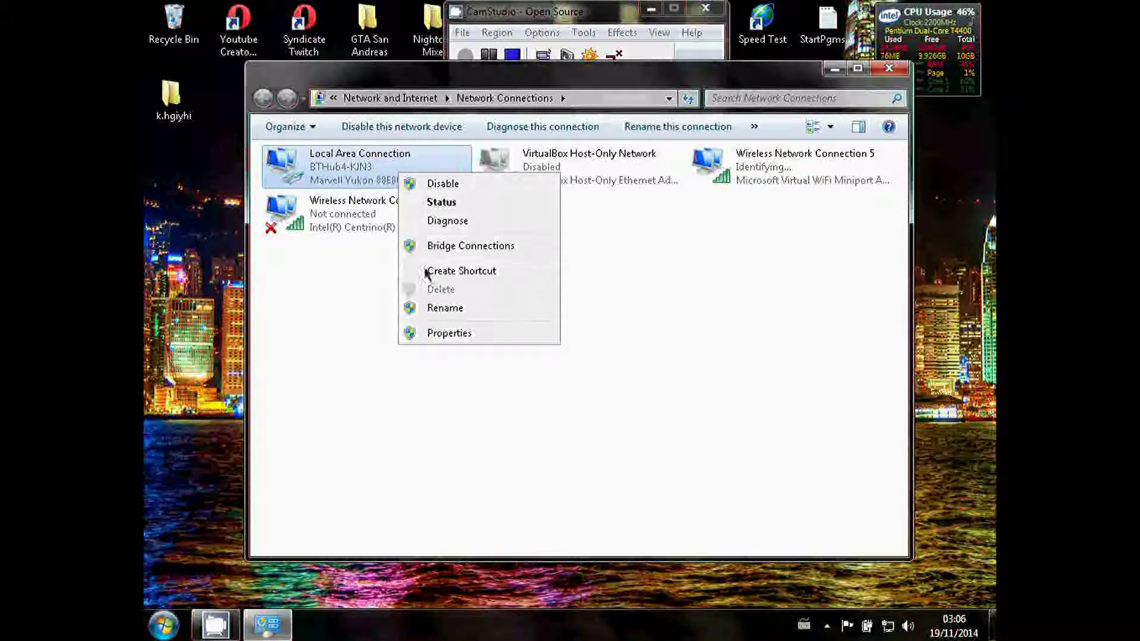
pyautogui.click(448, 333)
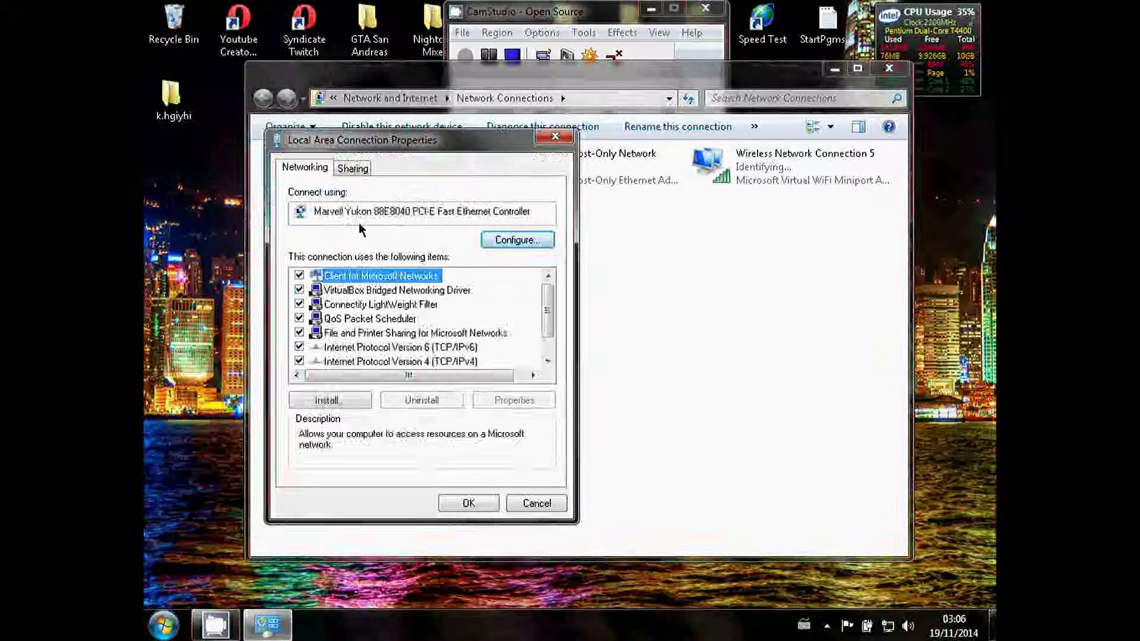
pyautogui.click(360, 170)
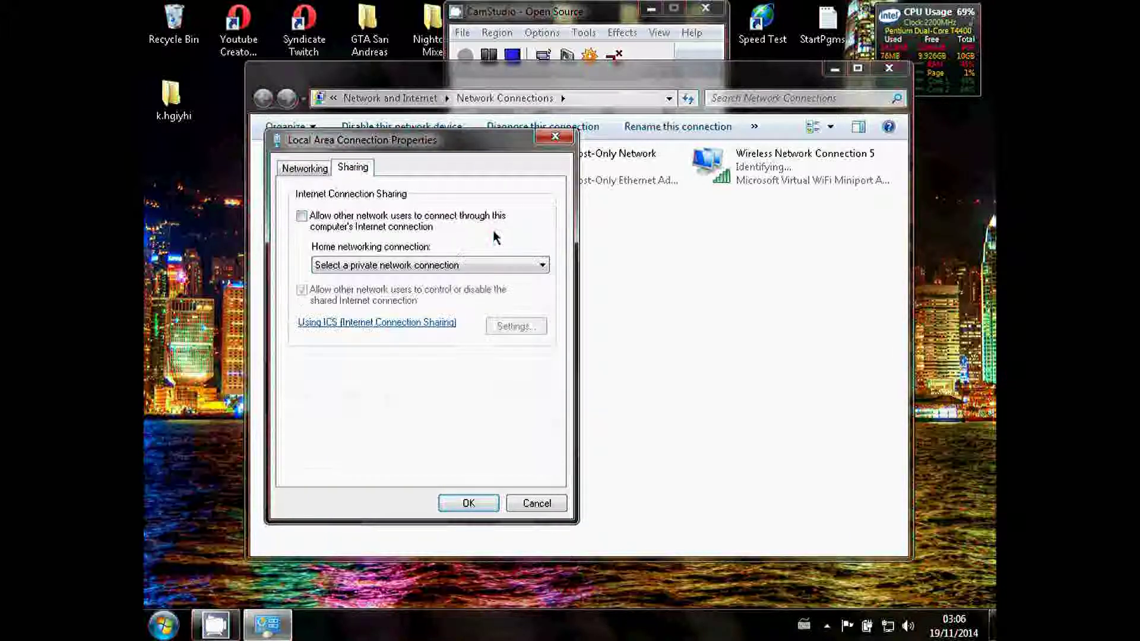
pyautogui.click(402, 218)
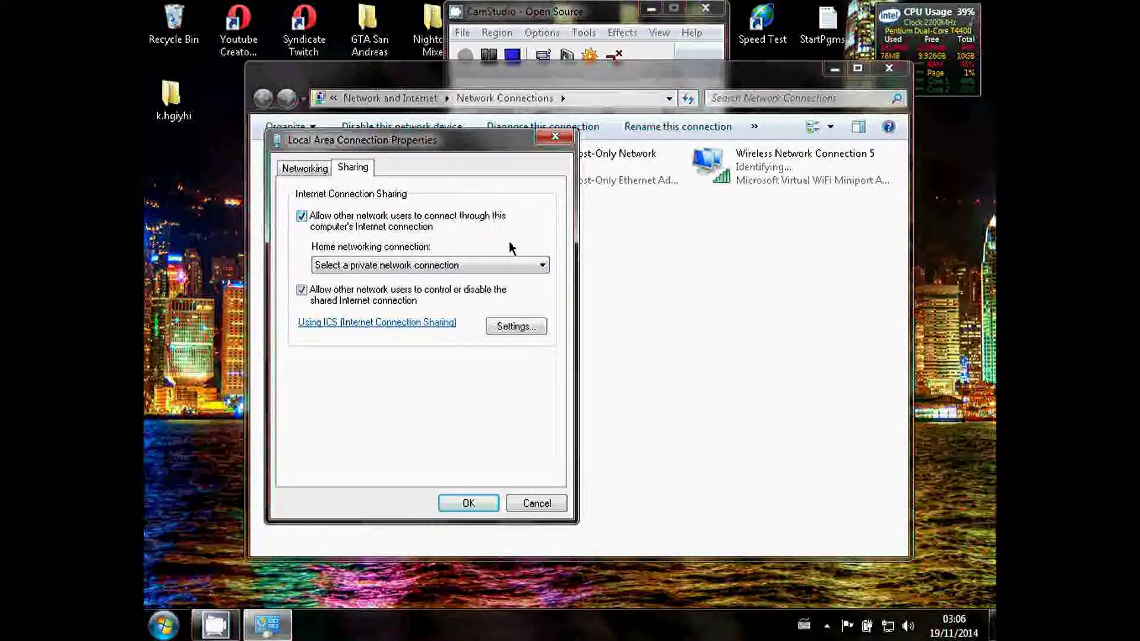
pyautogui.click(517, 265)
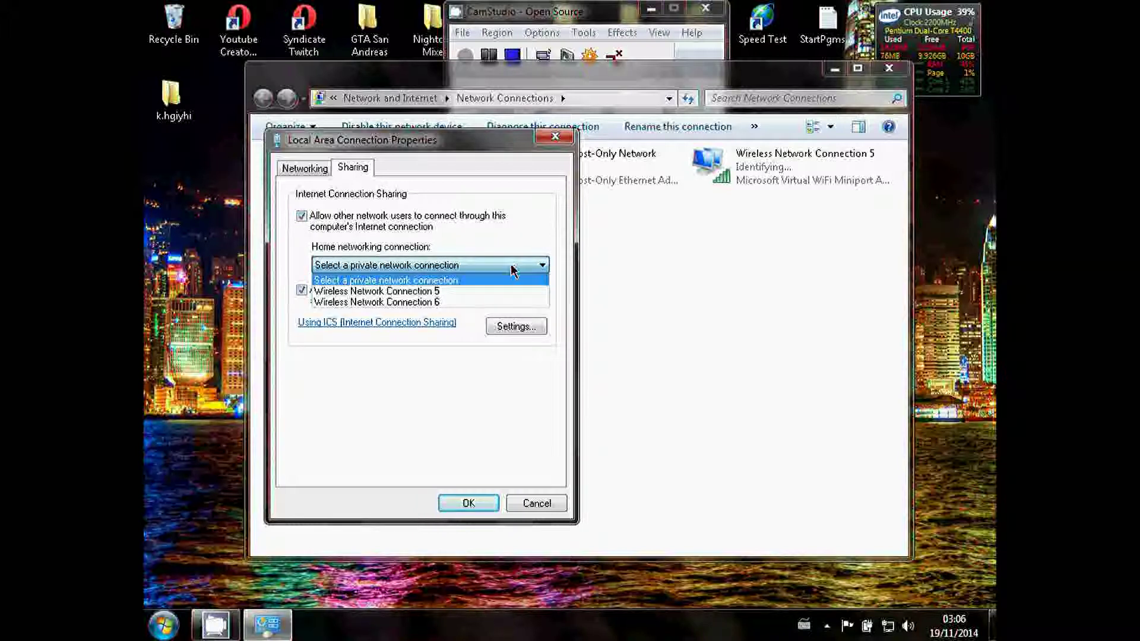
pyautogui.click(491, 293)
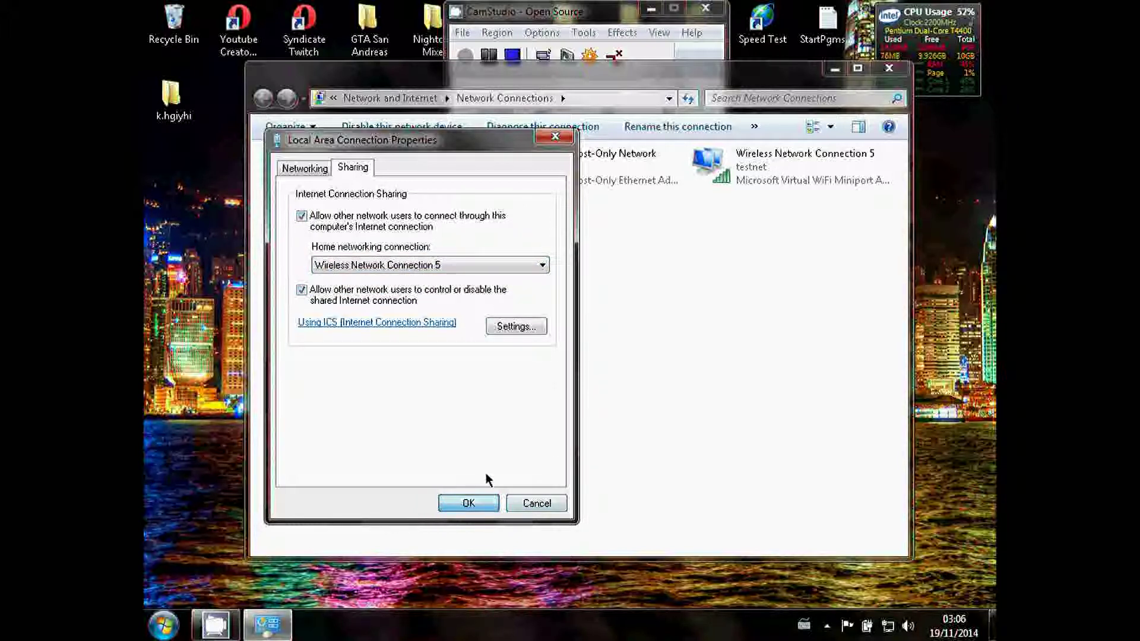
pyautogui.press('Return')
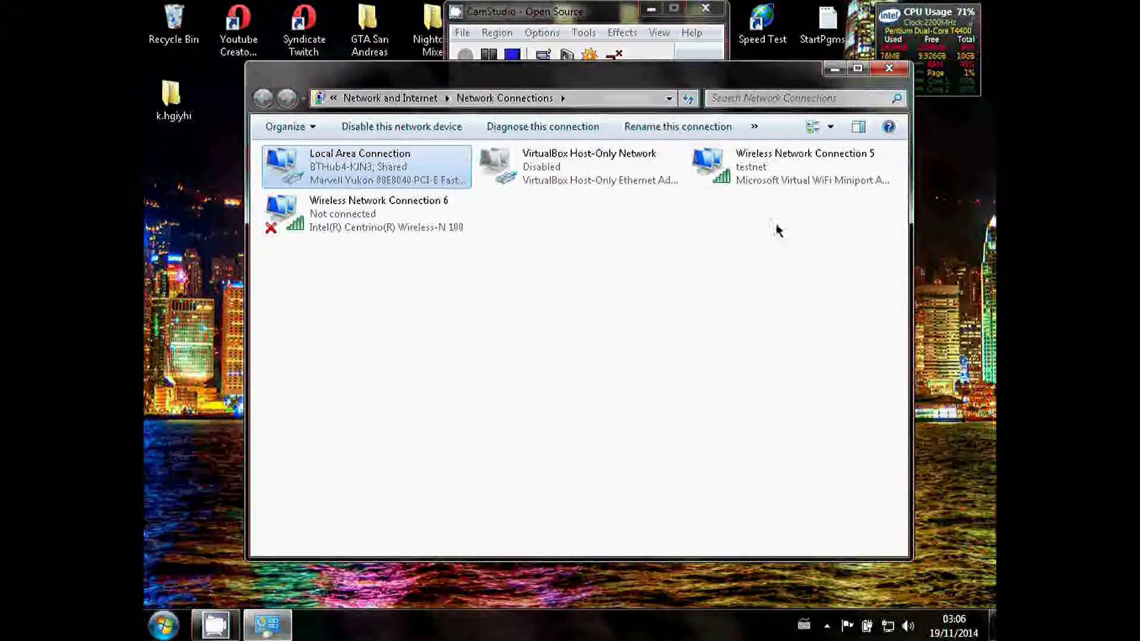
pyautogui.click(750, 174)
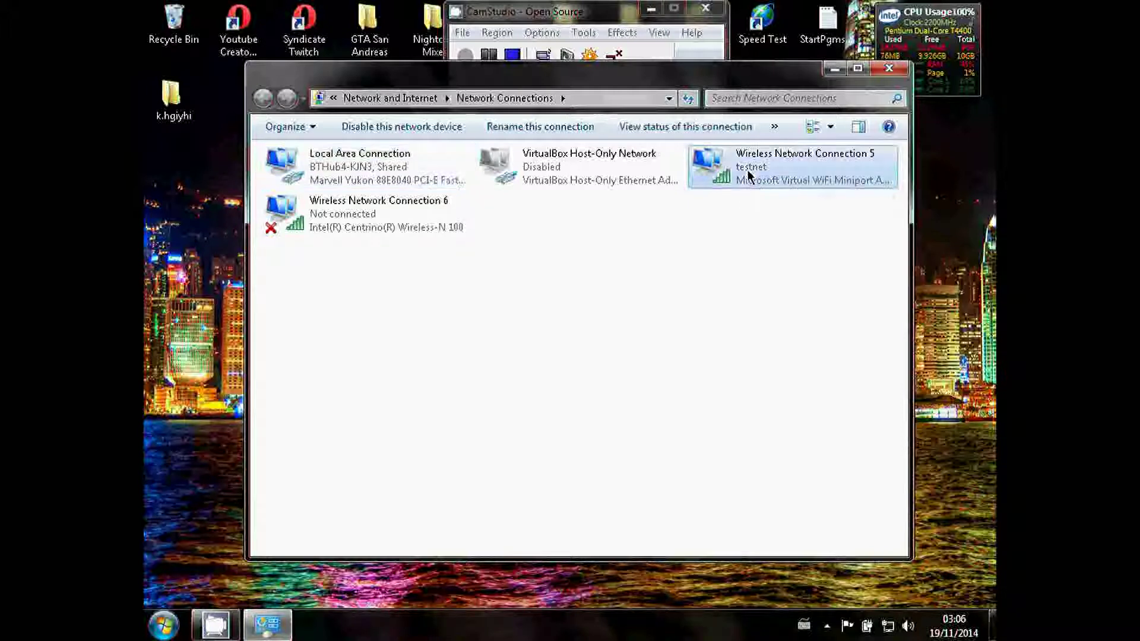
pyautogui.click(890, 627)
pyautogui.click(889, 627)
pyautogui.click(717, 306)
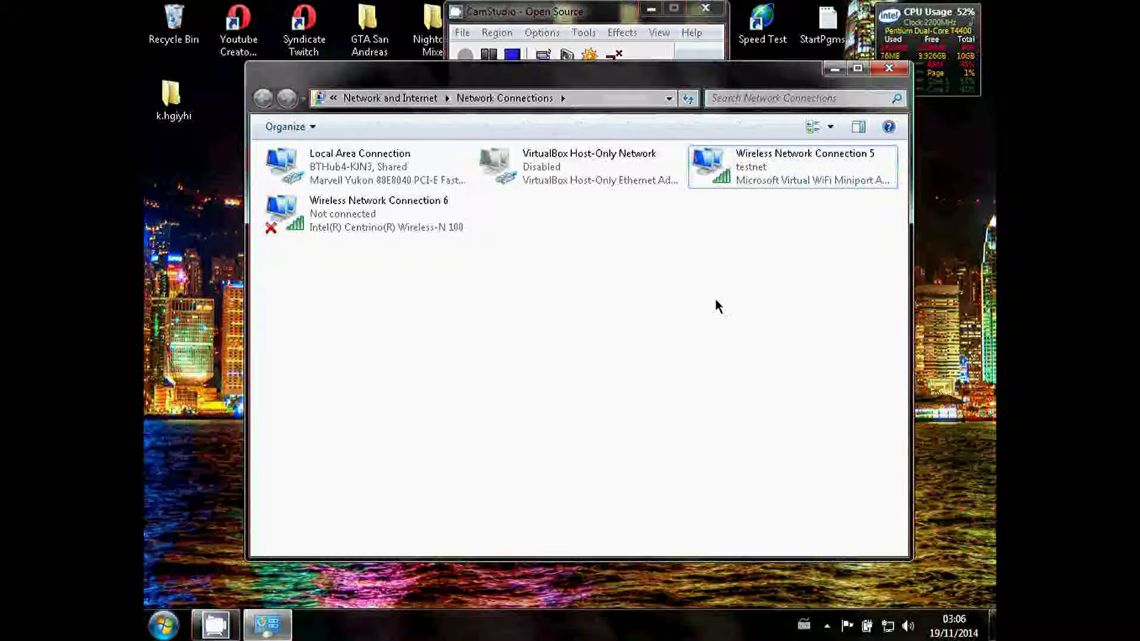
pyautogui.click(888, 626)
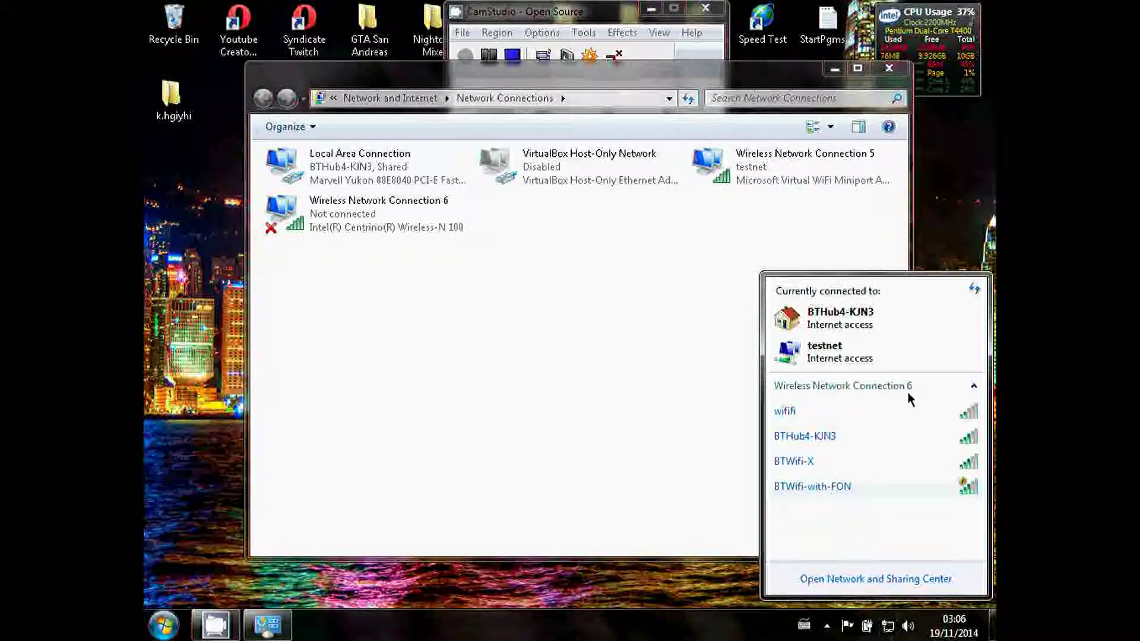
pyautogui.click(673, 363)
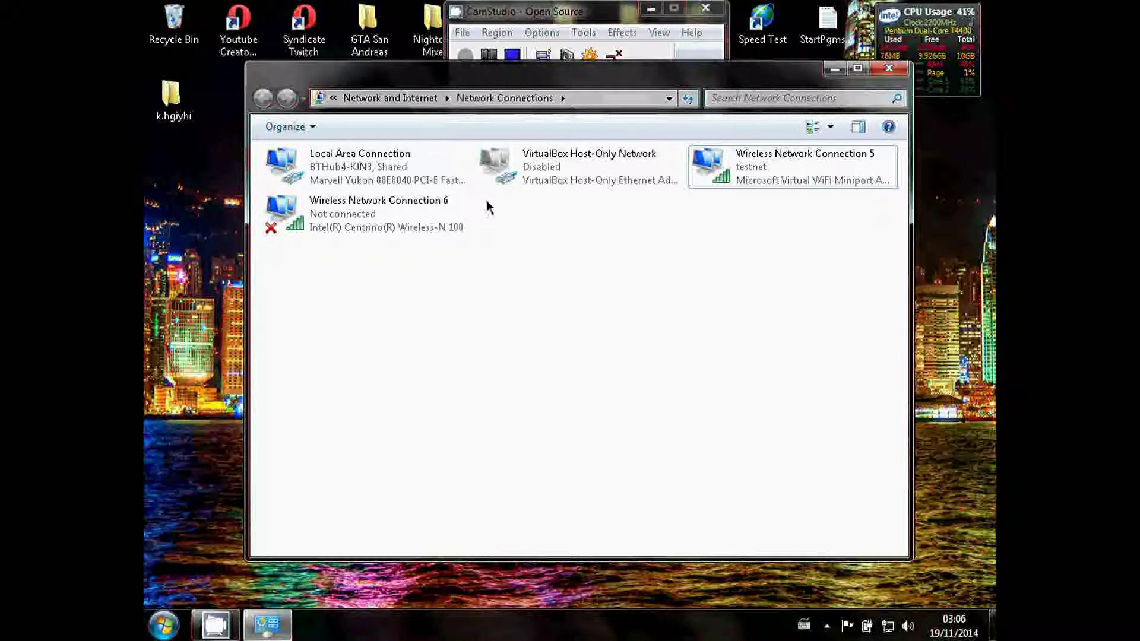
# - Untick 'Allow other network users to connect' in Local Area Connection's Sharing properties
pyautogui.rightClick(387, 161)
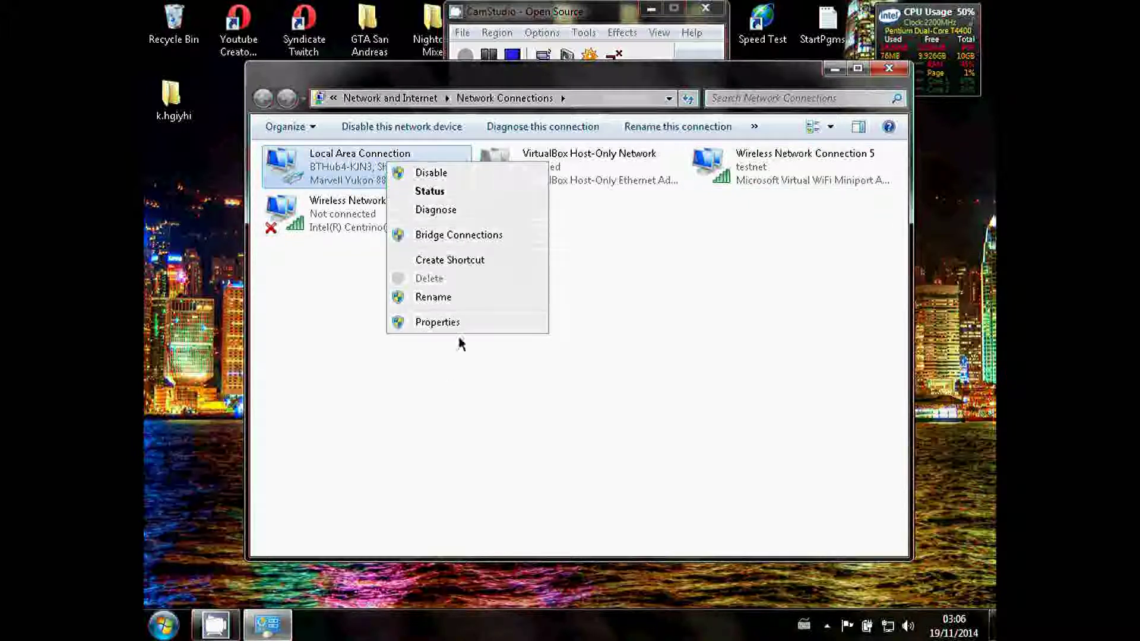
pyautogui.click(466, 323)
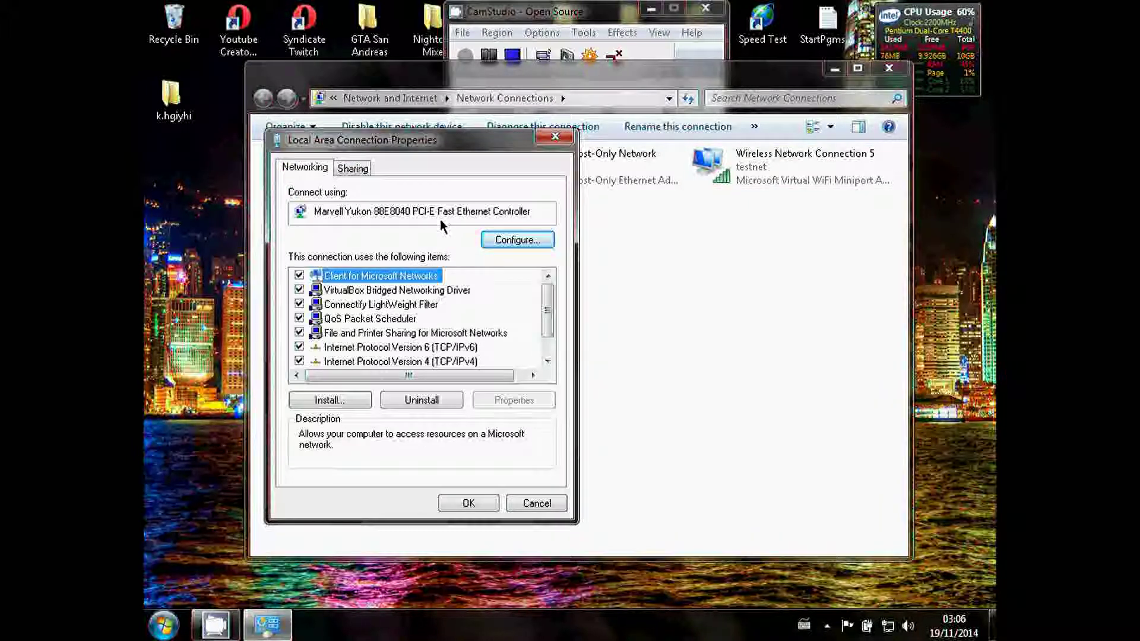
pyautogui.click(362, 169)
pyautogui.click(348, 218)
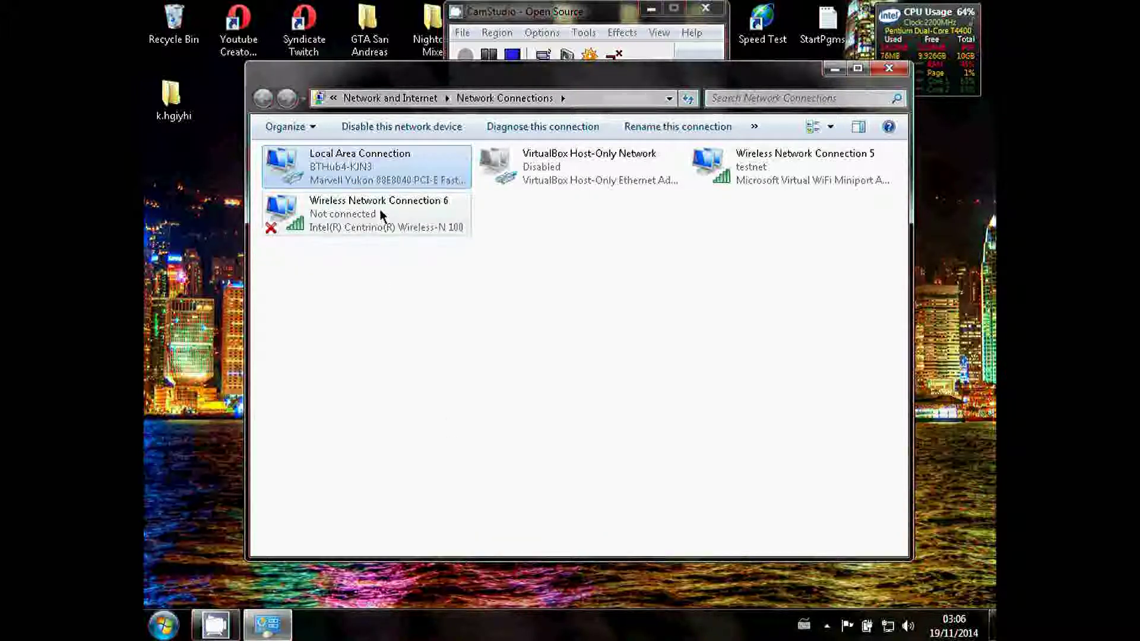
pyautogui.click(381, 216)
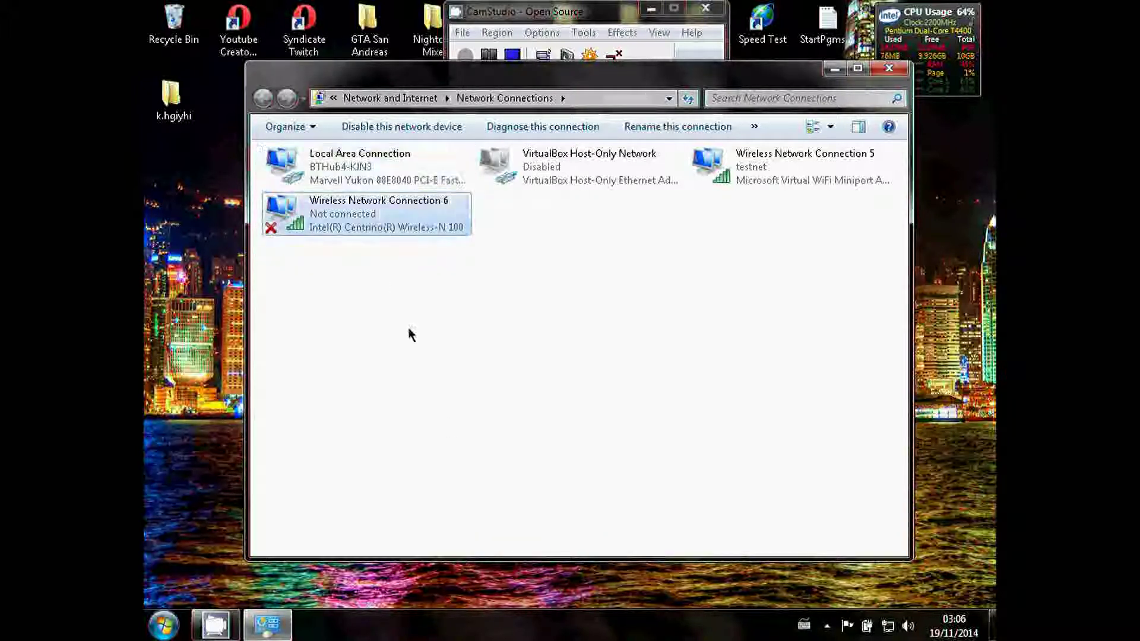
pyautogui.rightClick(380, 228)
pyautogui.click(450, 404)
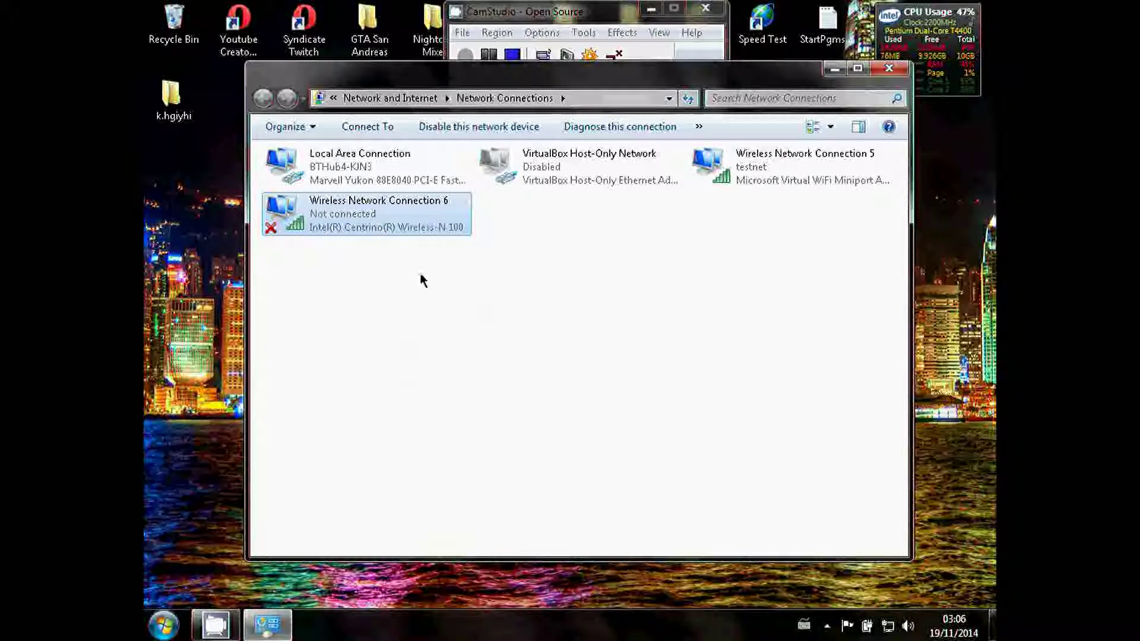
pyautogui.click(357, 171)
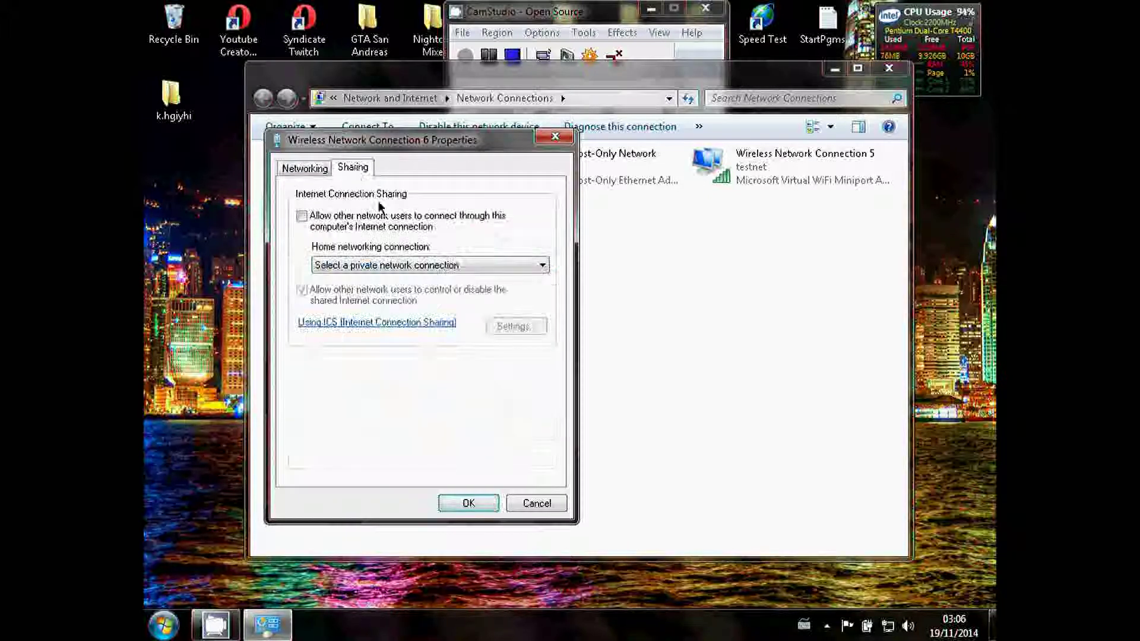
pyautogui.click(380, 221)
pyautogui.click(430, 264)
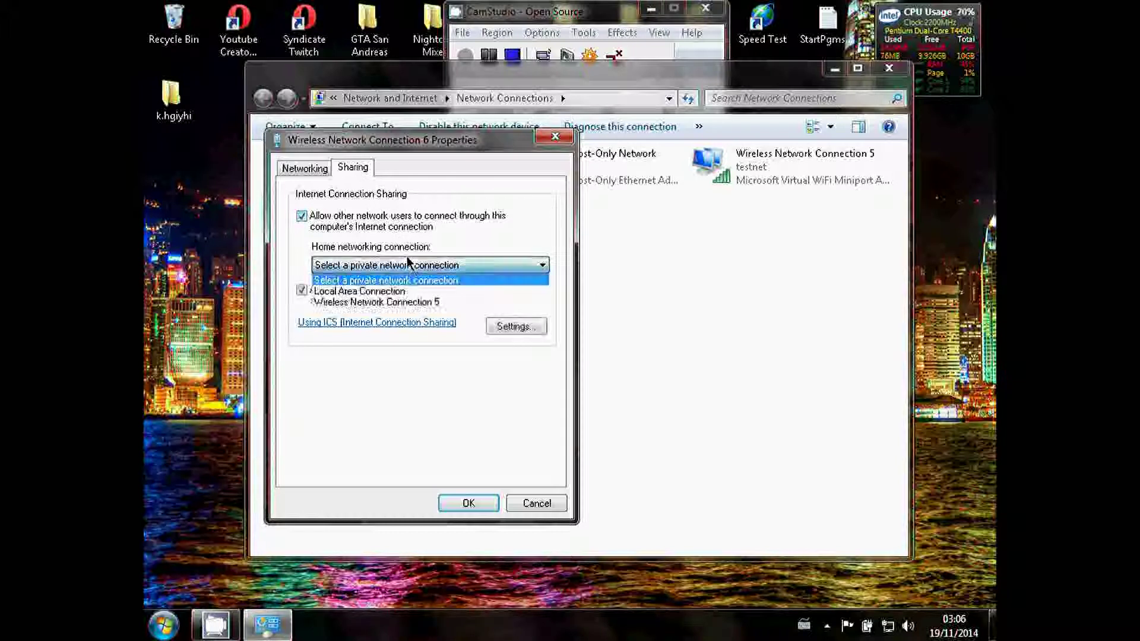
pyautogui.click(441, 312)
pyautogui.click(450, 264)
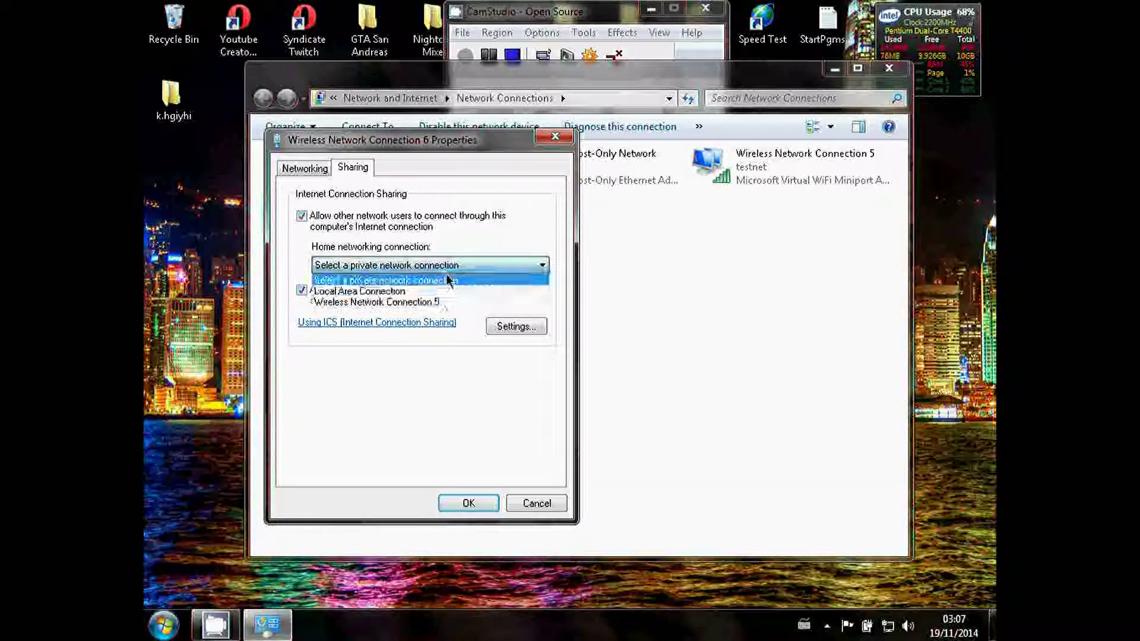
pyautogui.click(445, 297)
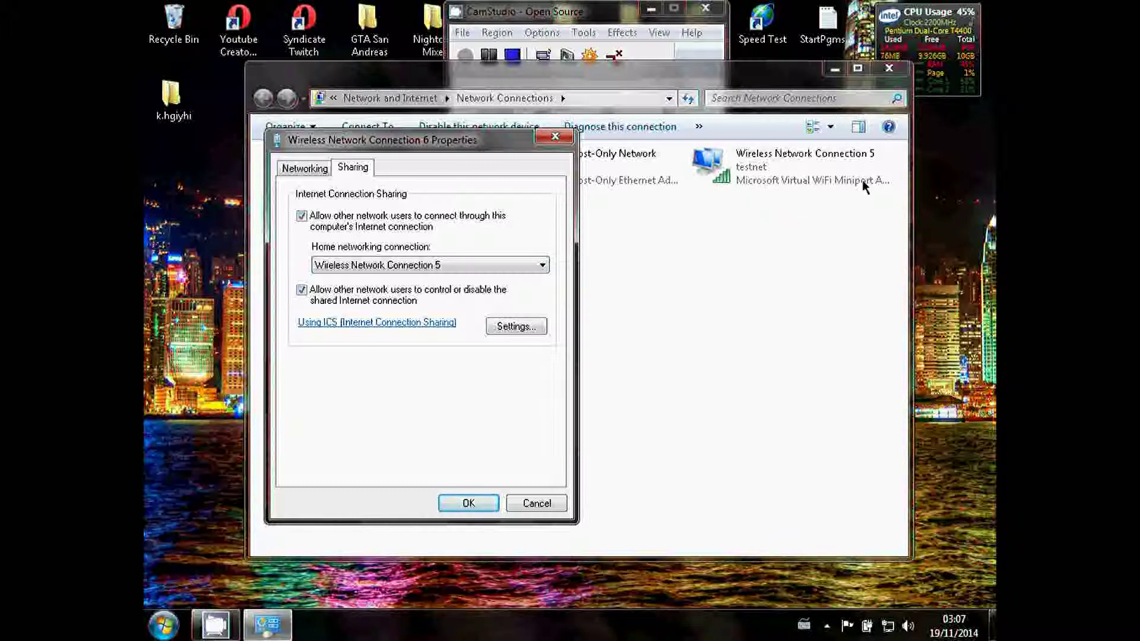
pyautogui.click(537, 504)
pyautogui.click(576, 356)
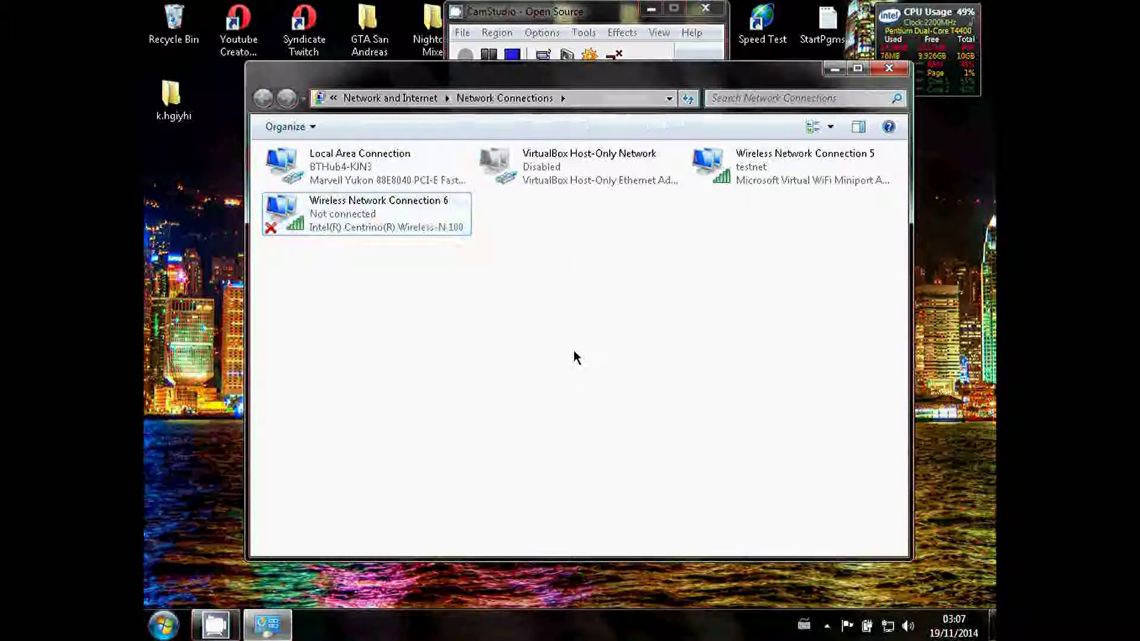
# - Close the Network Connections window to return to the desktop
pyautogui.click(888, 69)
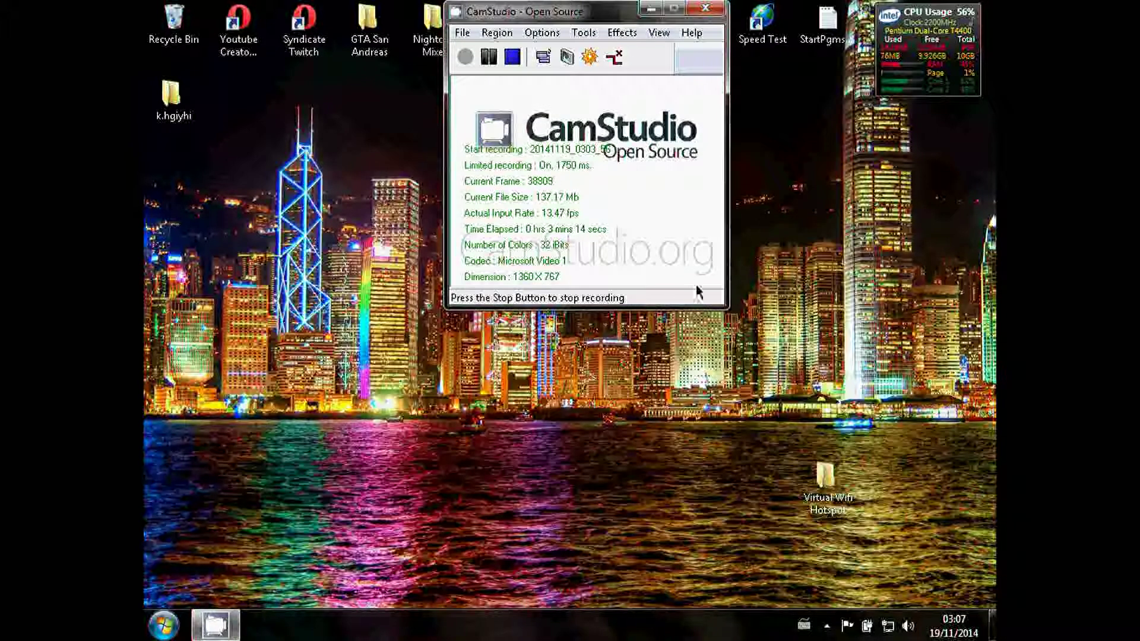